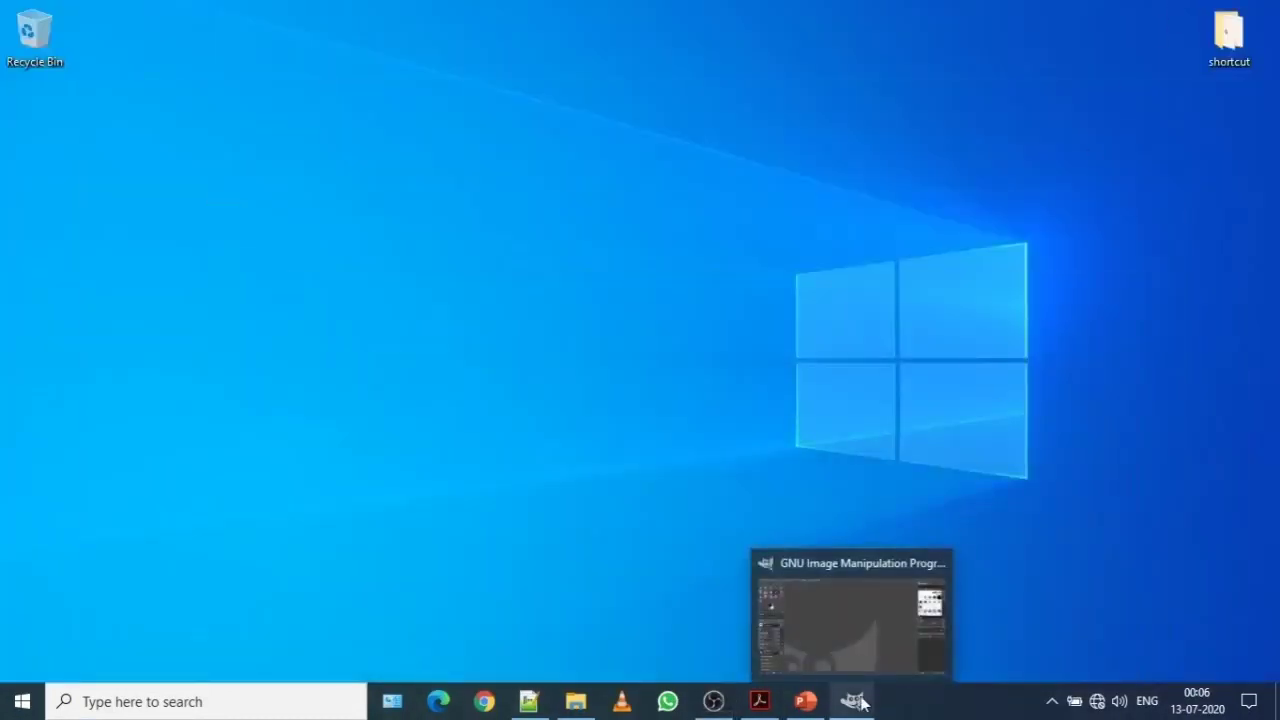
# - Restore the GIMP main window from the taskbar
pyautogui.click(855, 702)
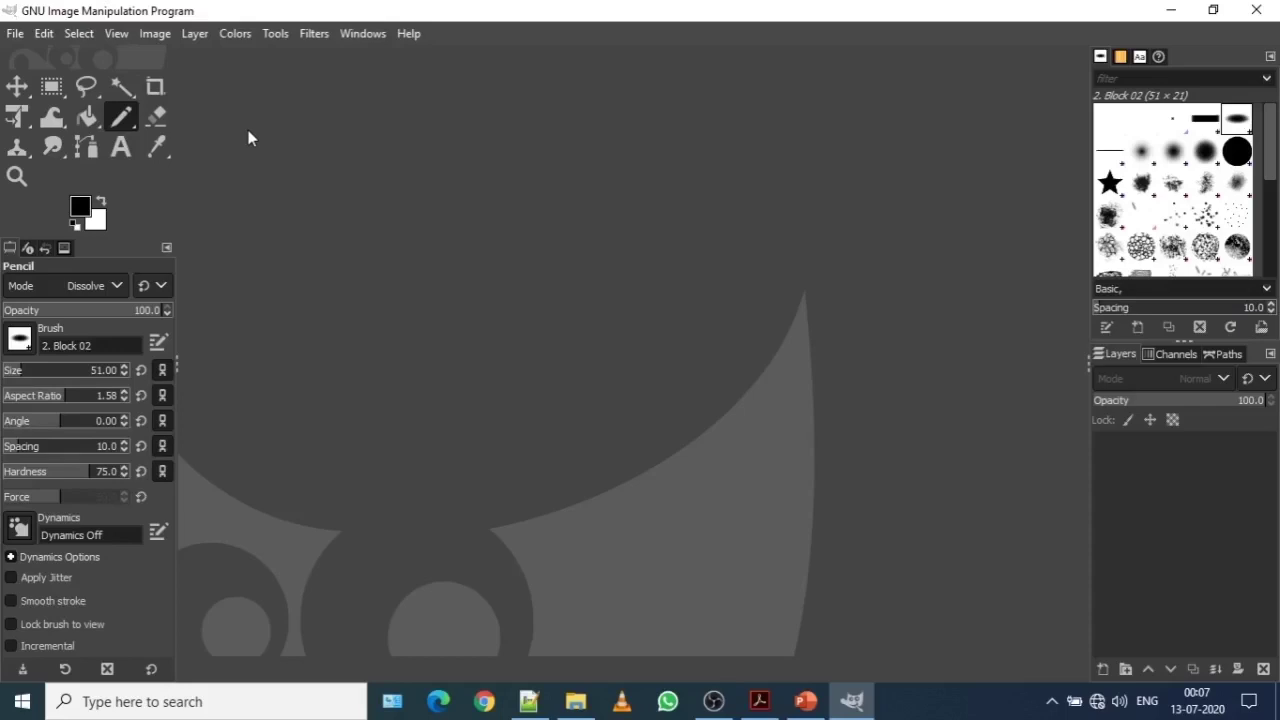
# - Open the Create a New Image dialog from the File menu and reposition it on screen
pyautogui.click(13, 33)
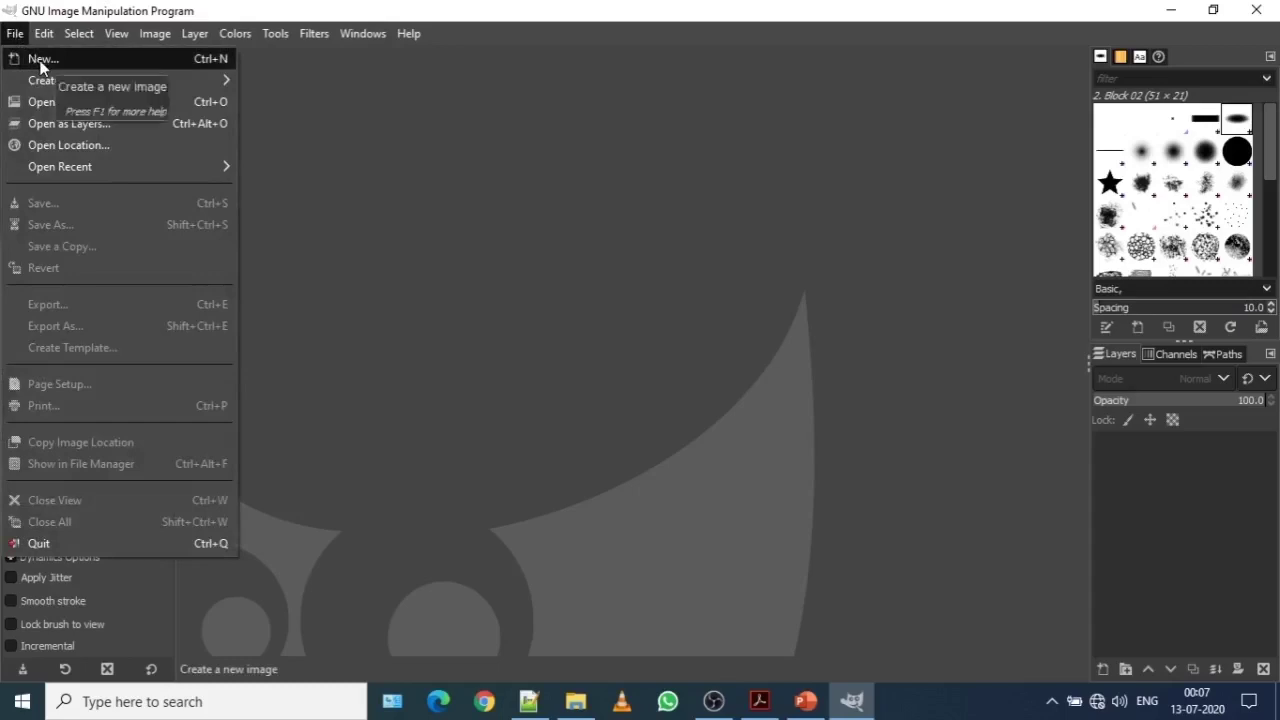
pyautogui.click(208, 62)
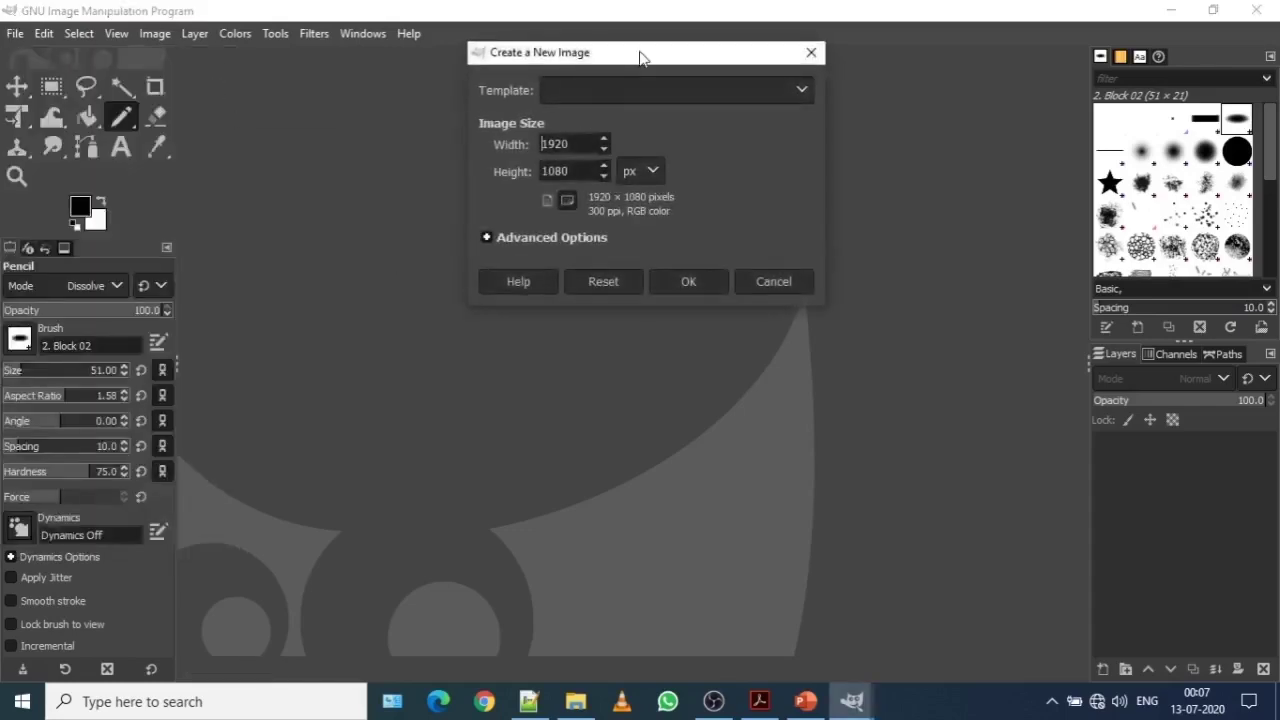
pyautogui.moveTo(640, 58); pyautogui.dragTo(630, 152)
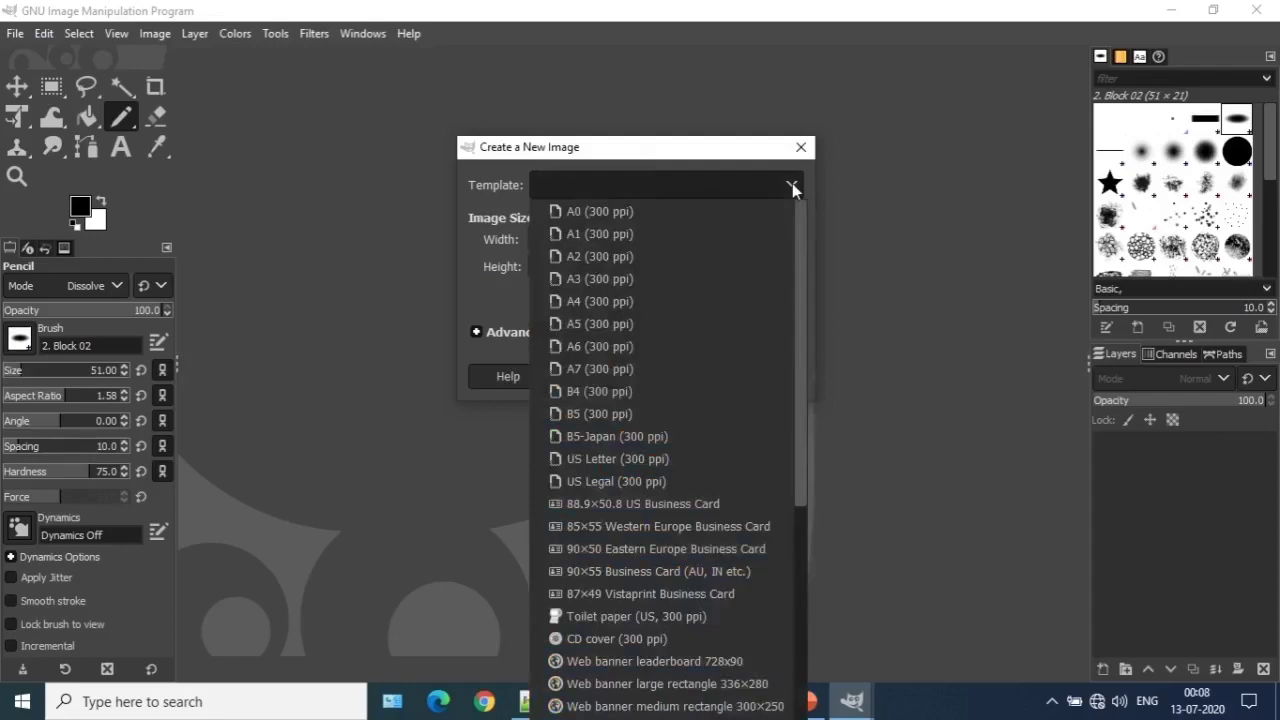
# - Choose the A0 (300 ppi) template (840.99 × 1188.97 mm) and select the width value
pyautogui.moveTo(802, 225); pyautogui.dragTo(742, 208)
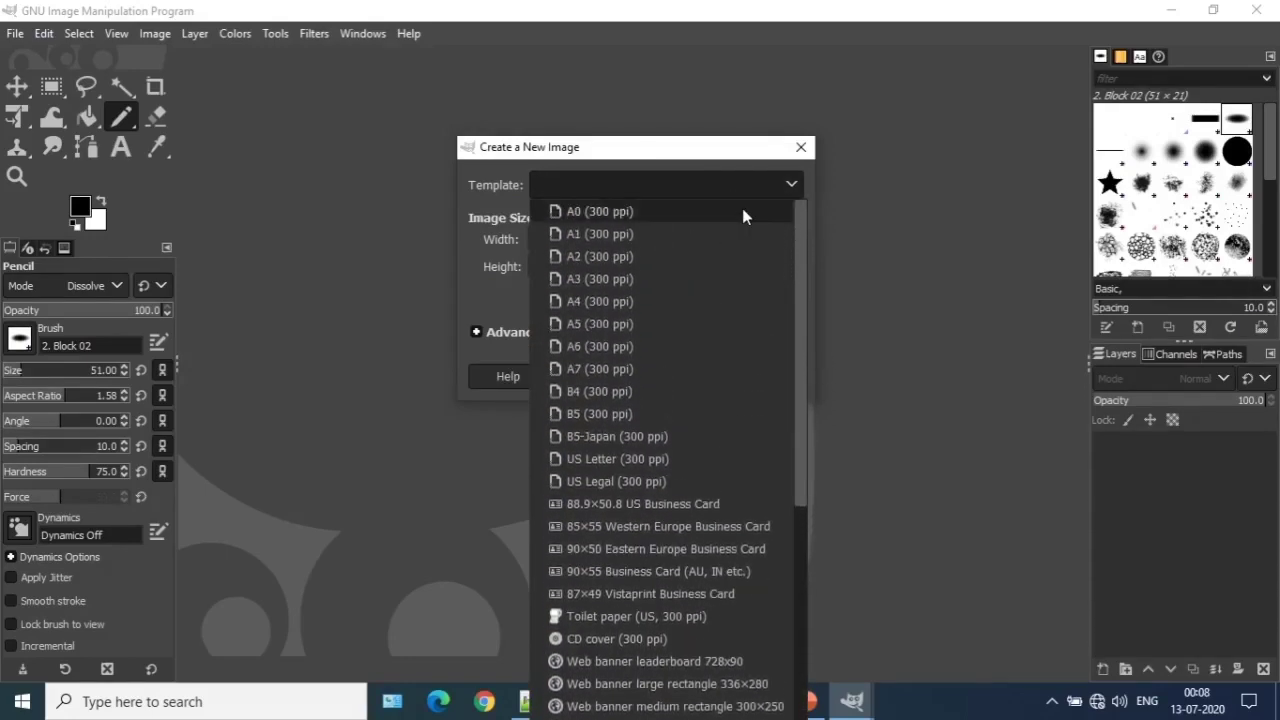
pyautogui.click(641, 213)
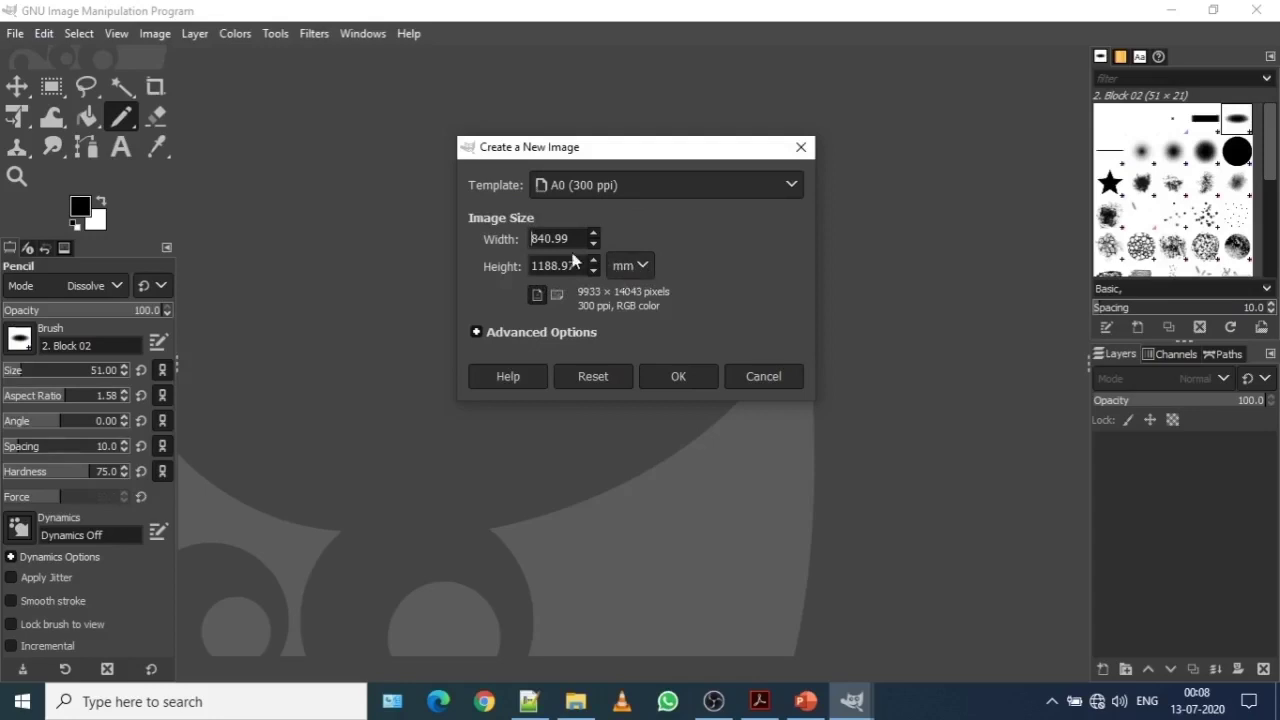
pyautogui.moveTo(565, 239); pyautogui.dragTo(520, 263)
# - Switch to the A4 (300 ppi) template, 209.97 × 297.01 mm, checking width and height
pyautogui.click(588, 187)
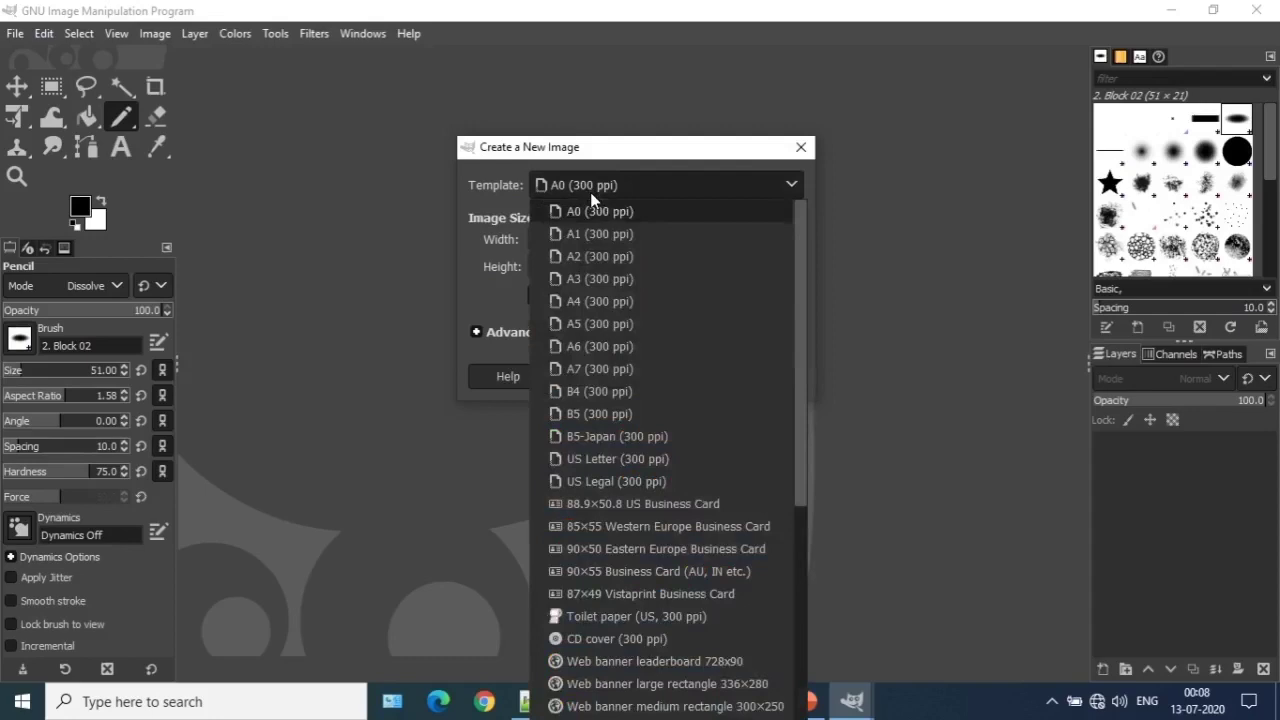
pyautogui.click(600, 303)
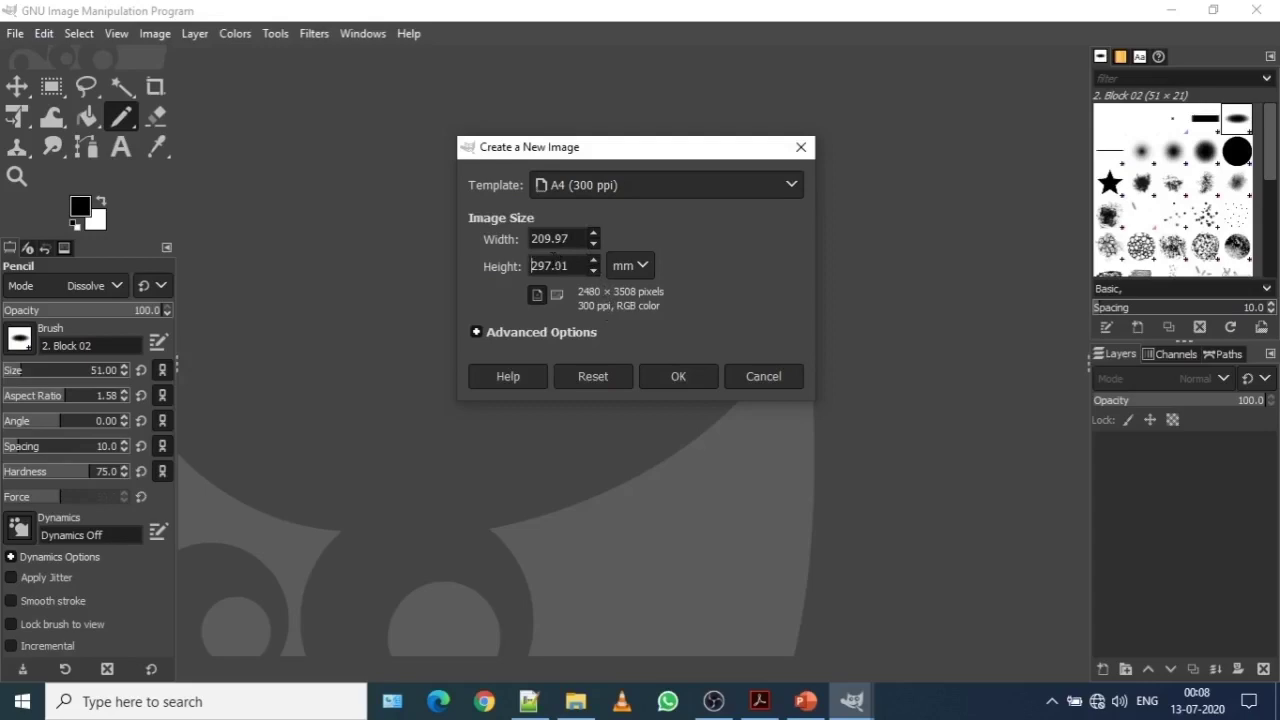
pyautogui.moveTo(568, 238); pyautogui.dragTo(516, 229)
pyautogui.press('Tab')
# - Expand Advanced Options (300 ppi, sRGB, background fill) and move the taller dialog up to fit
pyautogui.click(477, 332)
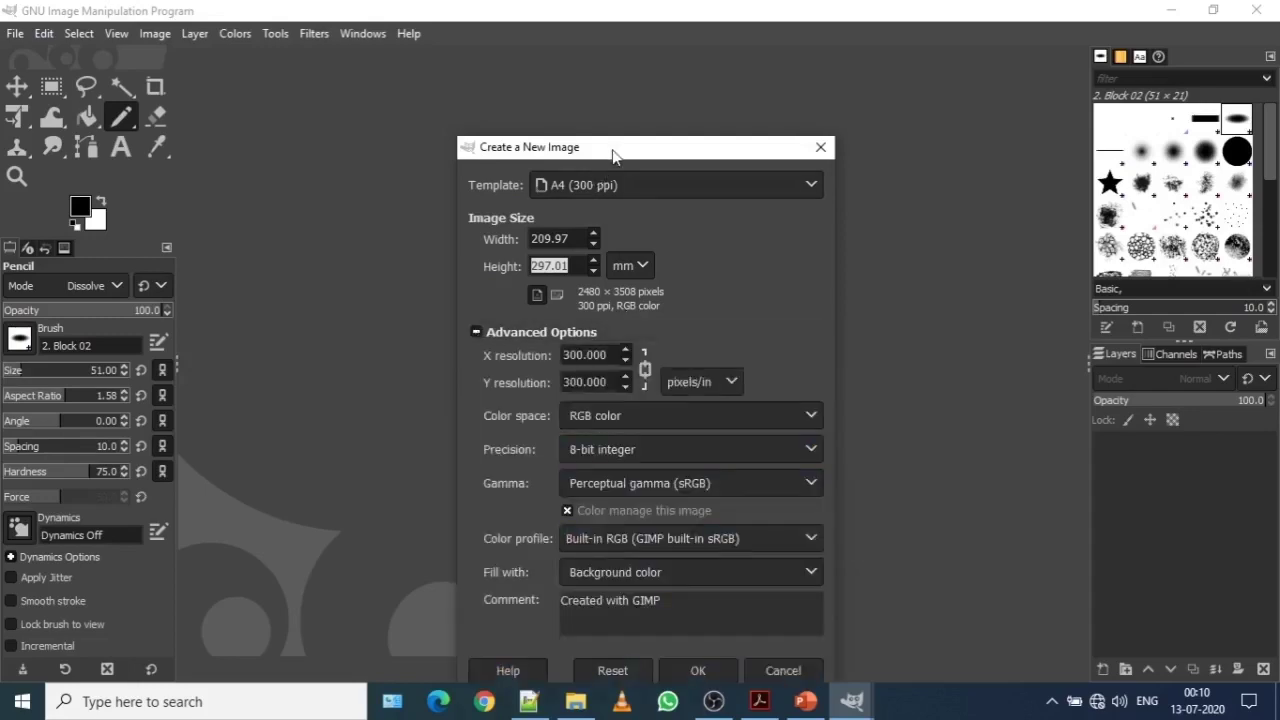
pyautogui.moveTo(613, 150); pyautogui.dragTo(626, 60)
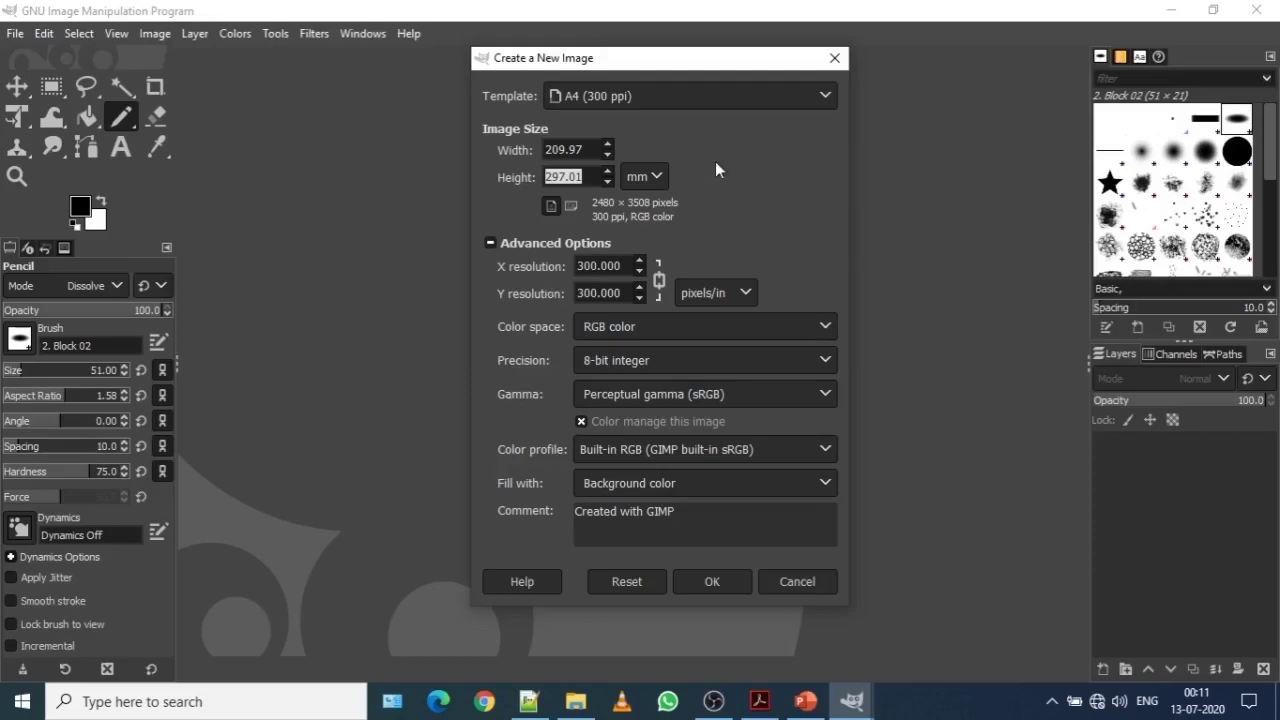
pyautogui.click(636, 328)
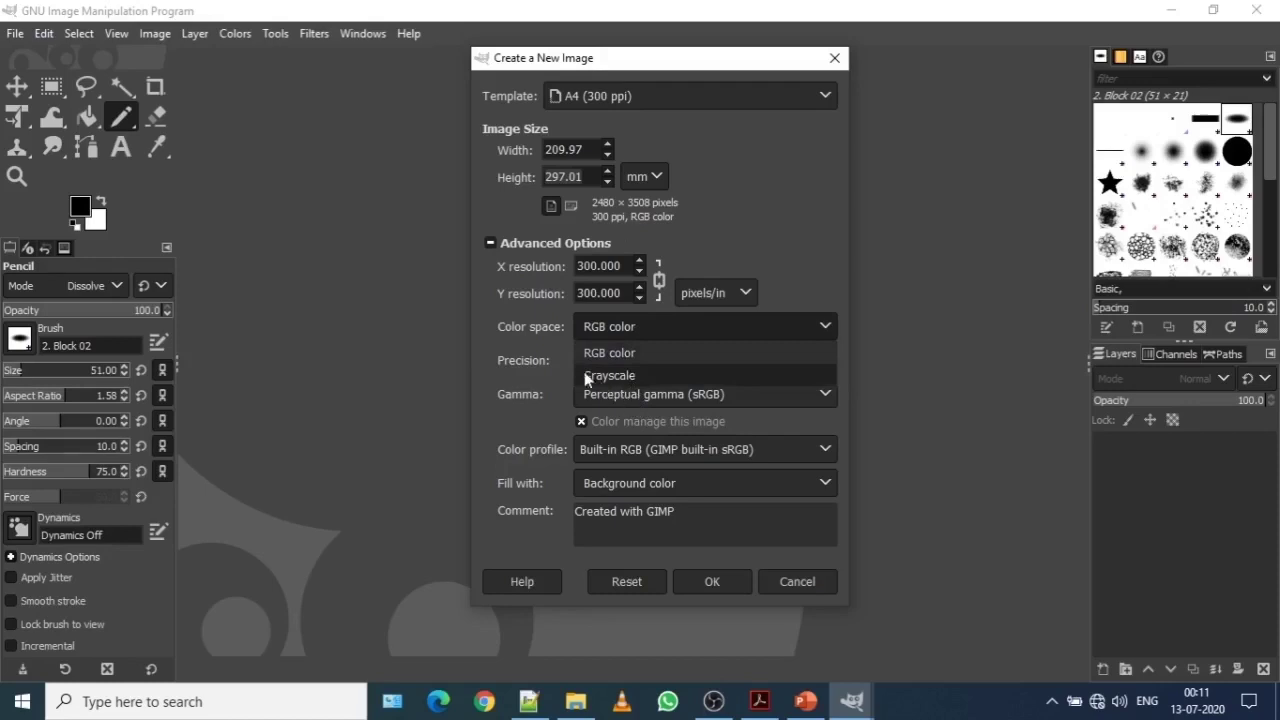
pyautogui.click(559, 338)
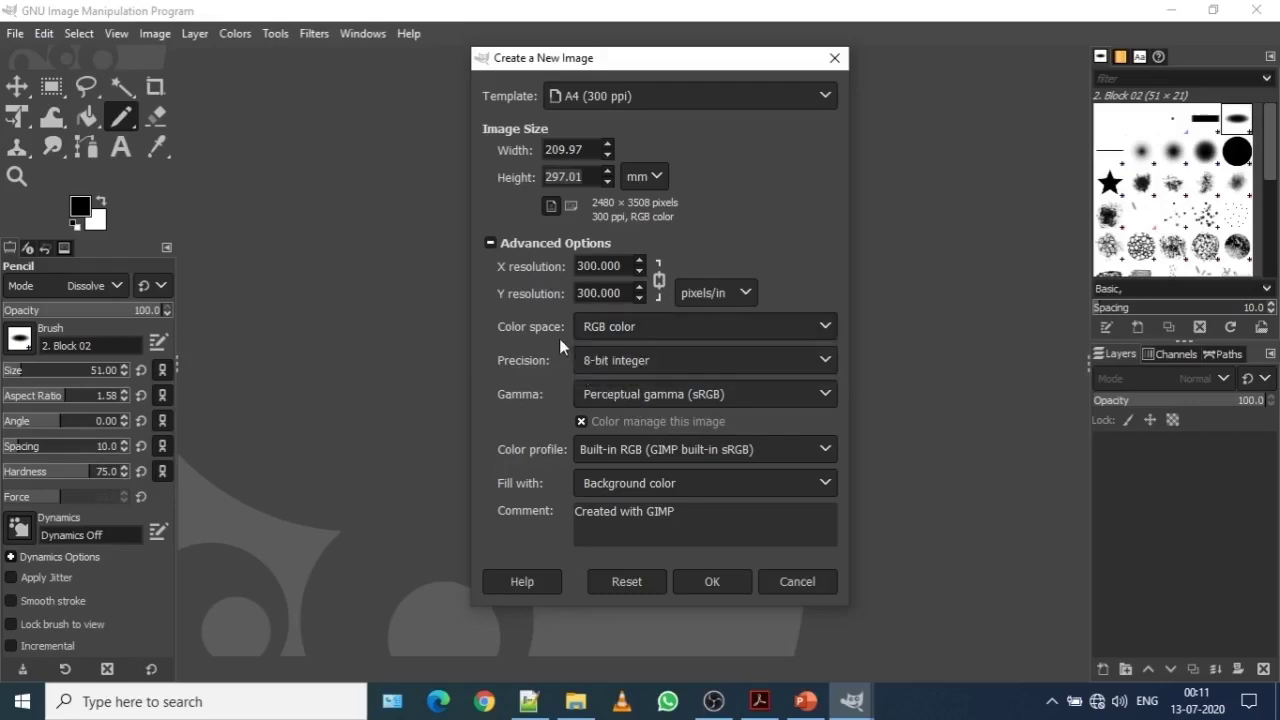
pyautogui.click(609, 369)
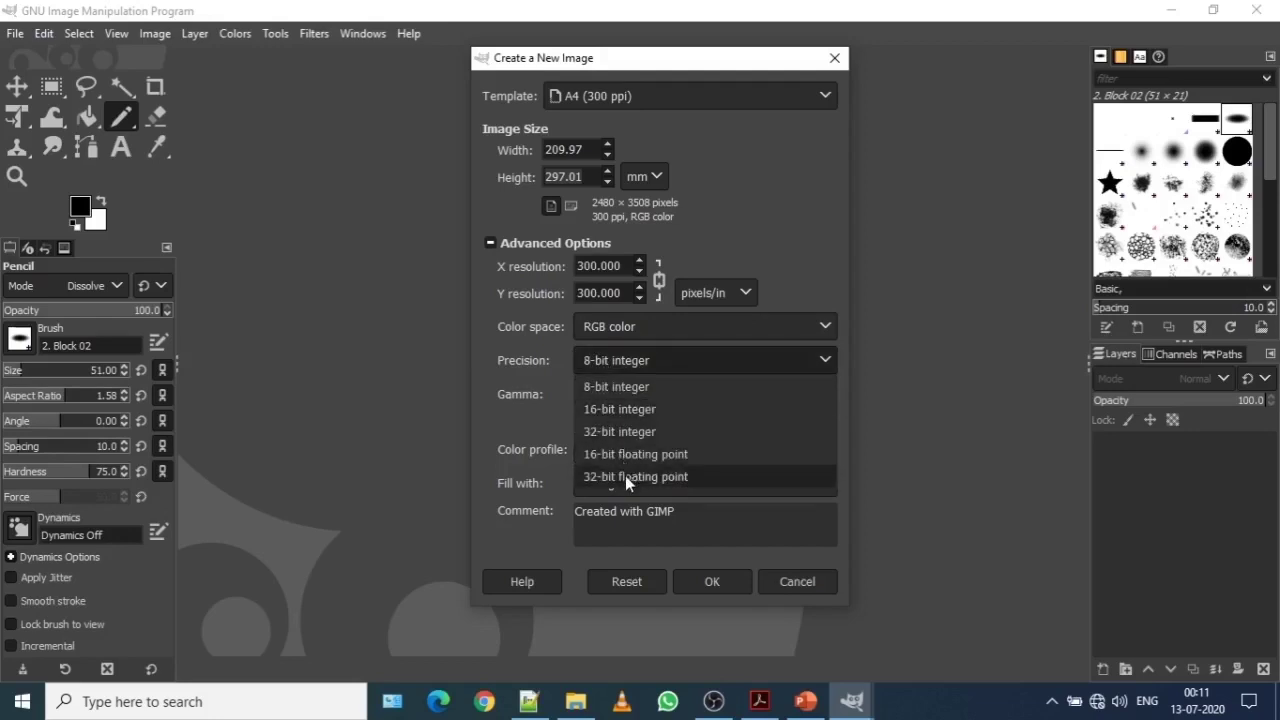
pyautogui.click(615, 363)
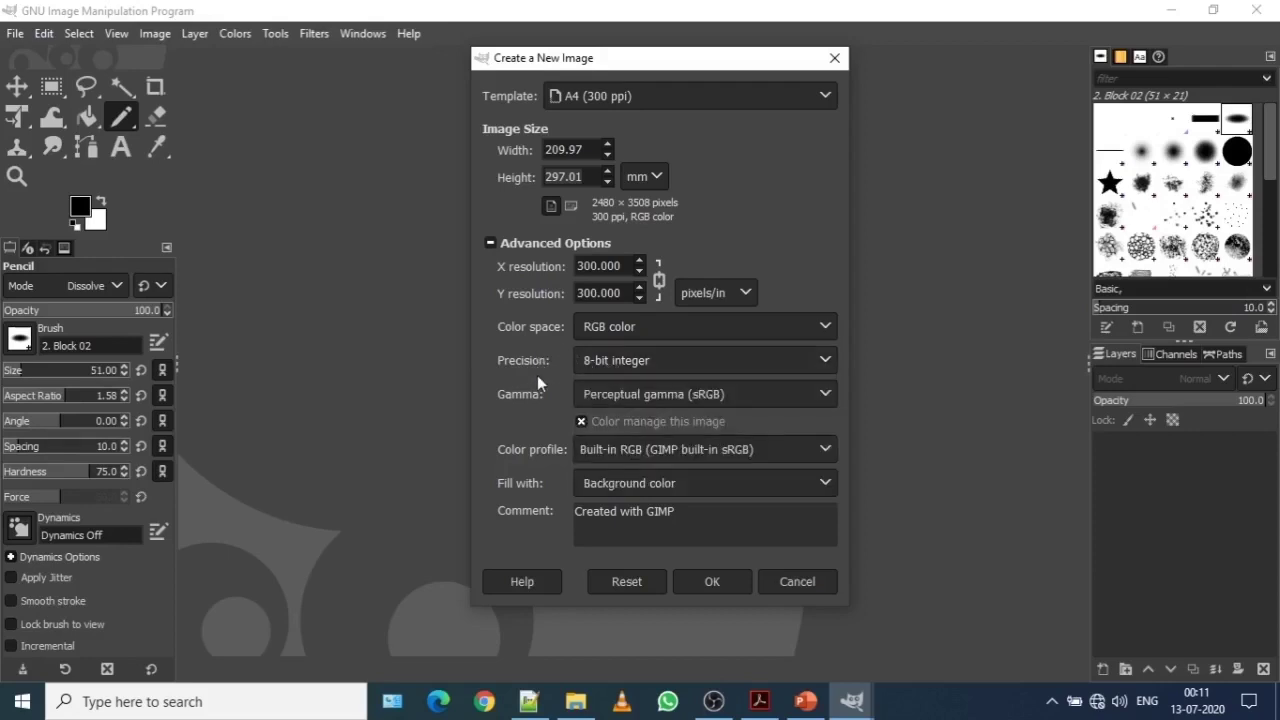
pyautogui.click(595, 398)
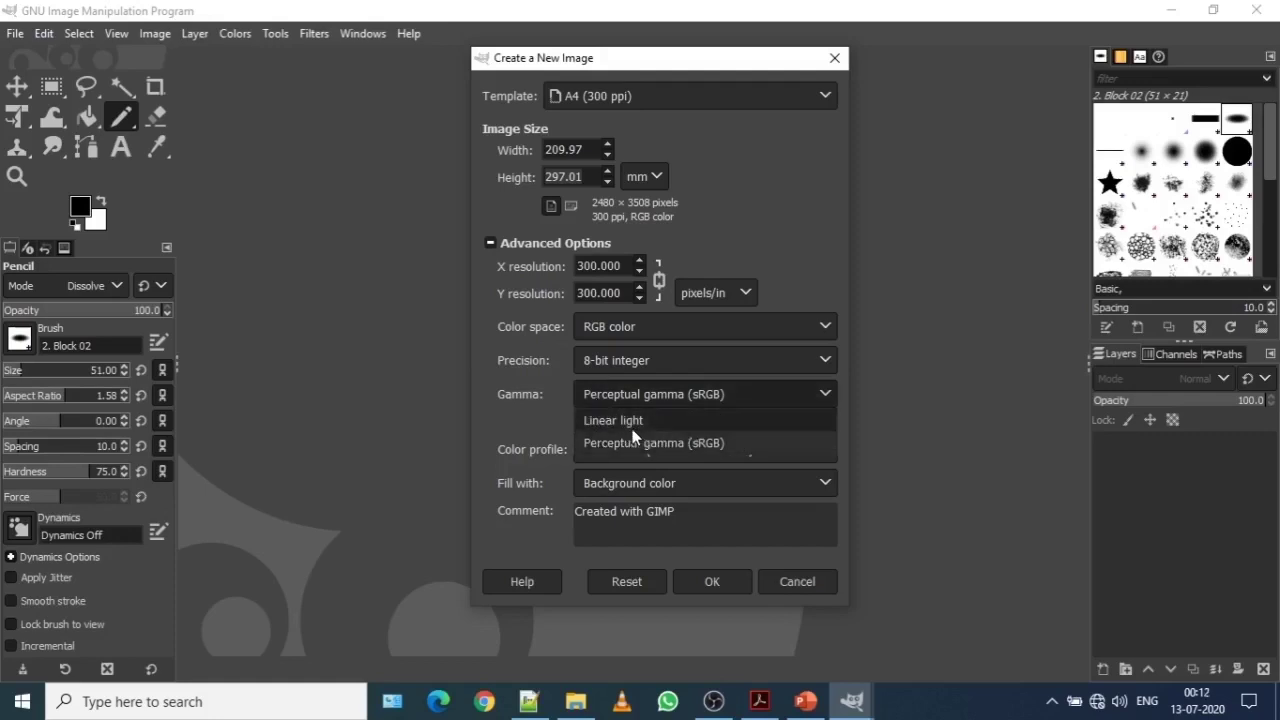
pyautogui.click(638, 395)
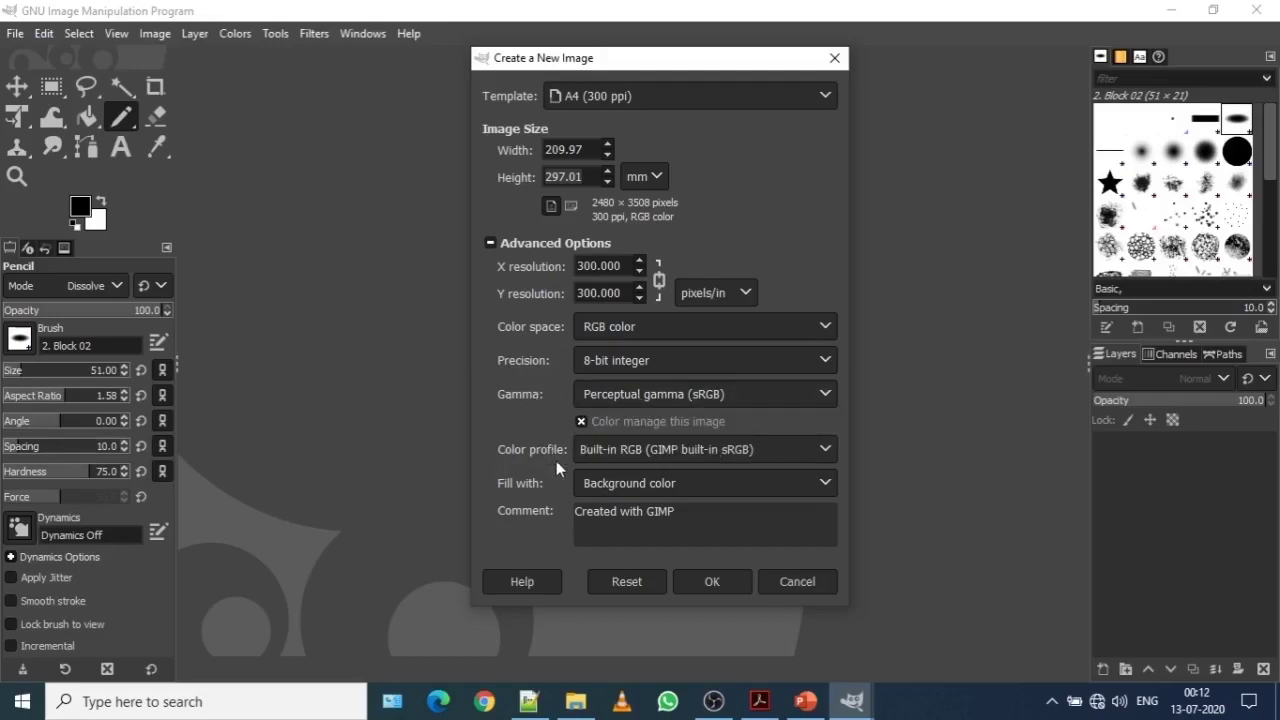
pyautogui.click(606, 459)
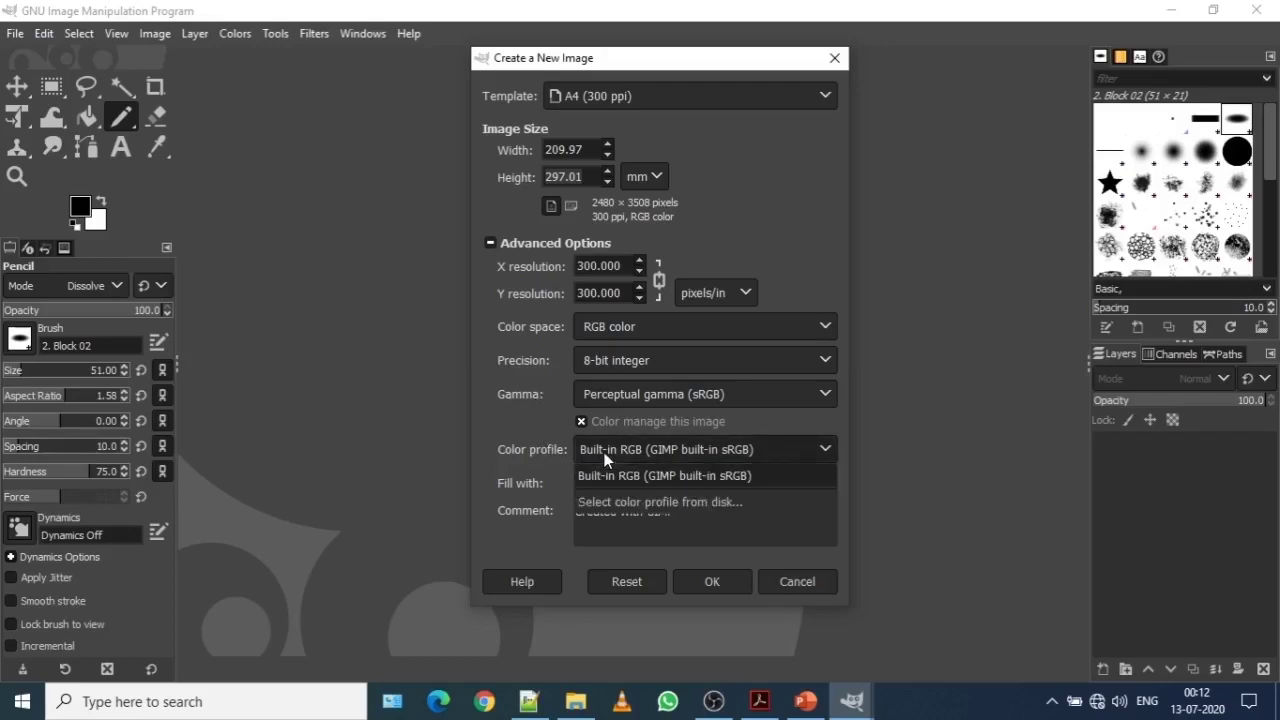
pyautogui.click(685, 506)
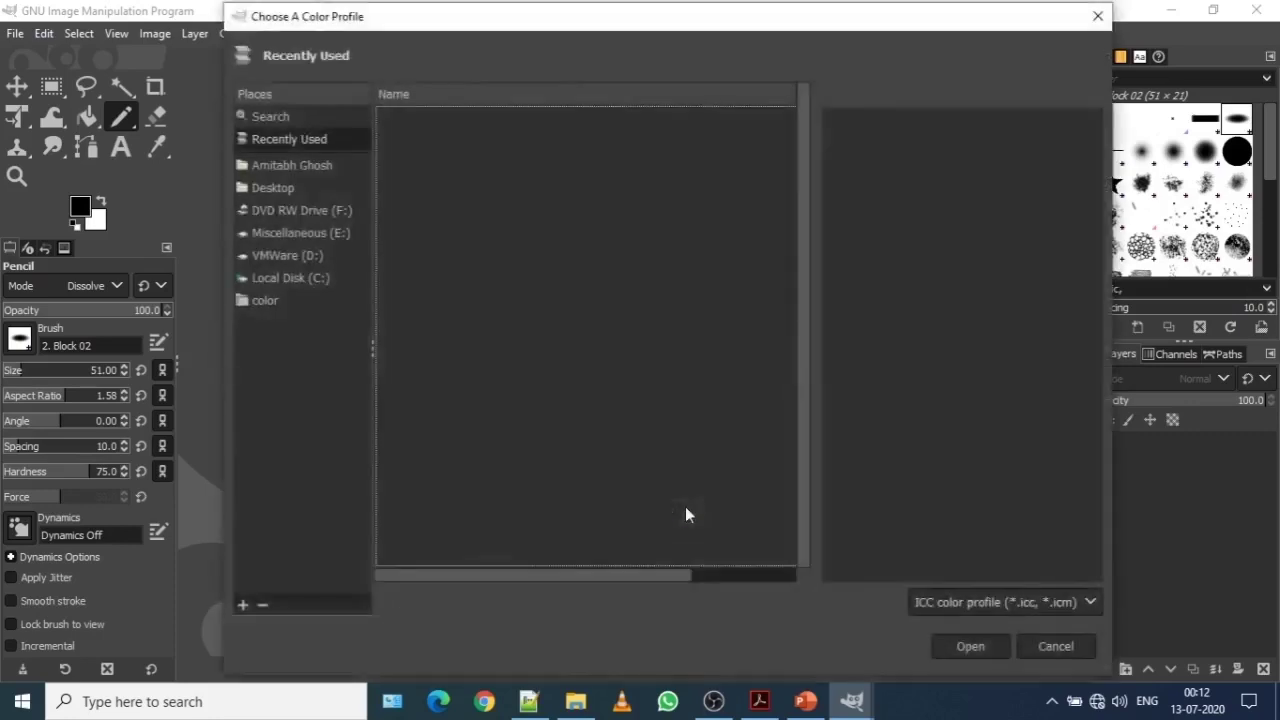
pyautogui.click(1041, 646)
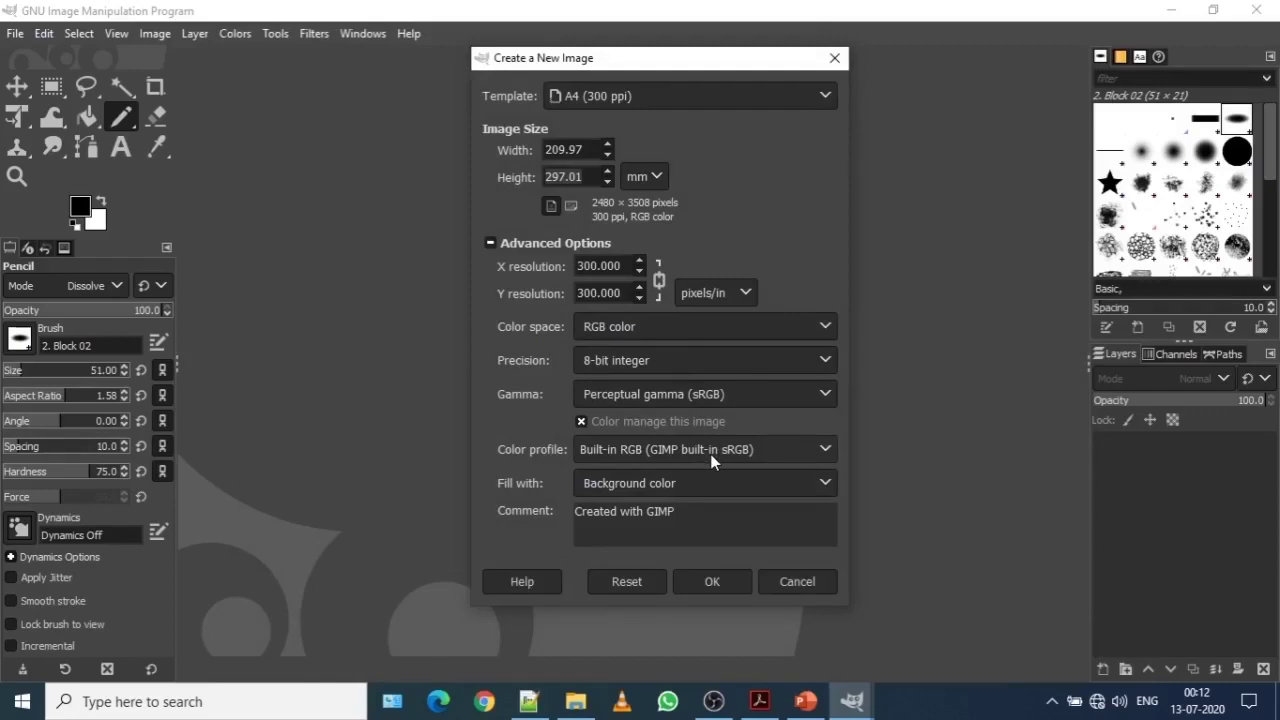
pyautogui.click(715, 485)
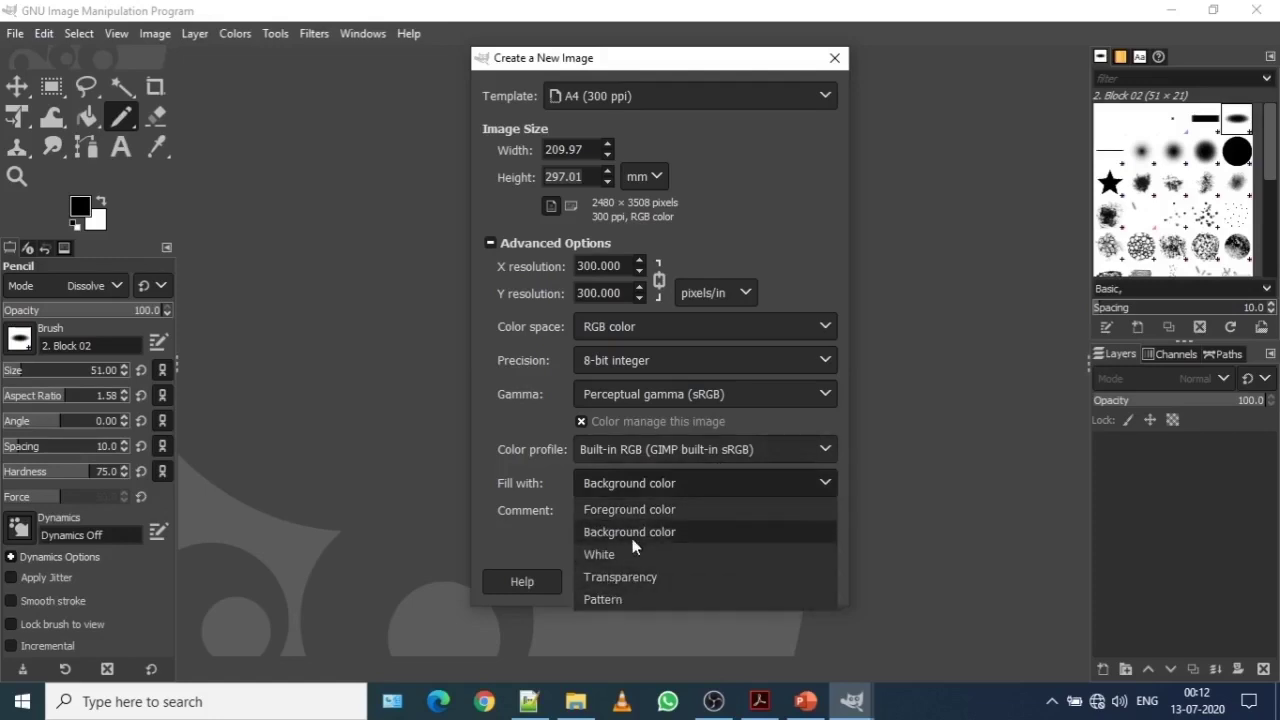
pyautogui.click(551, 490)
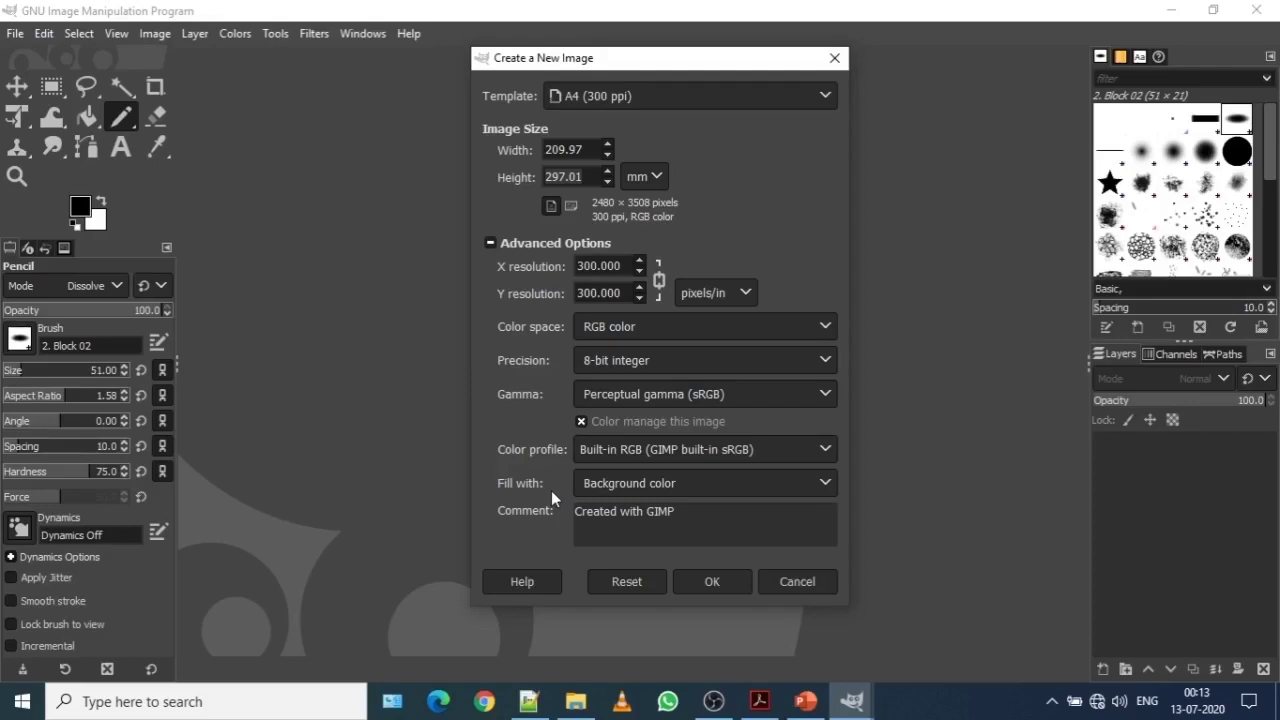
pyautogui.click(588, 487)
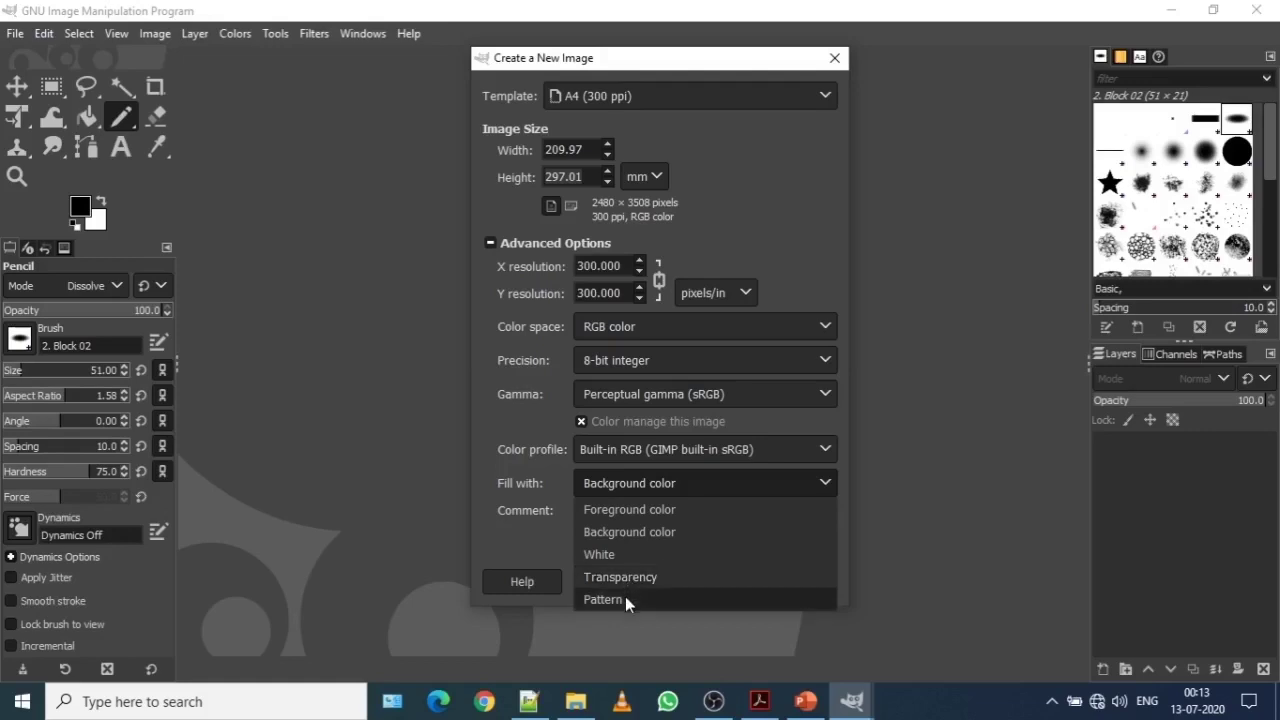
pyautogui.click(552, 538)
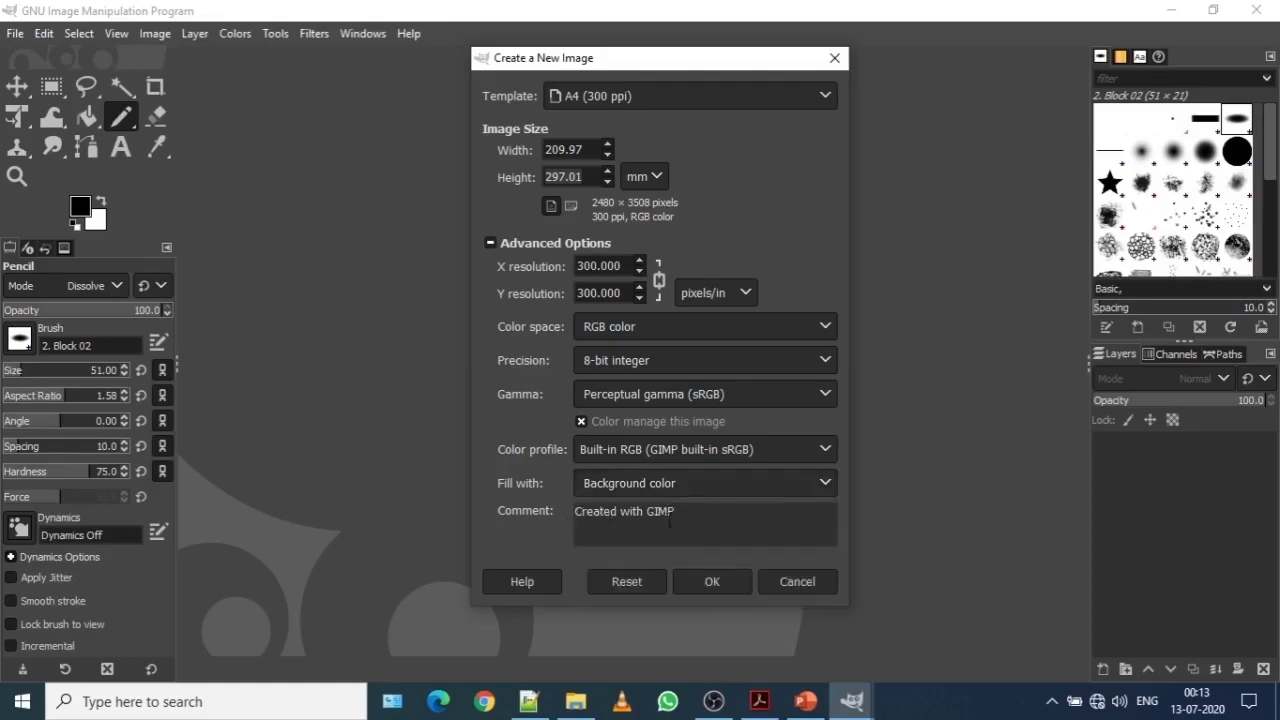
# - Review the default comment text and create the 2480 × 3508 A4 canvas
pyautogui.moveTo(676, 511); pyautogui.dragTo(575, 515)
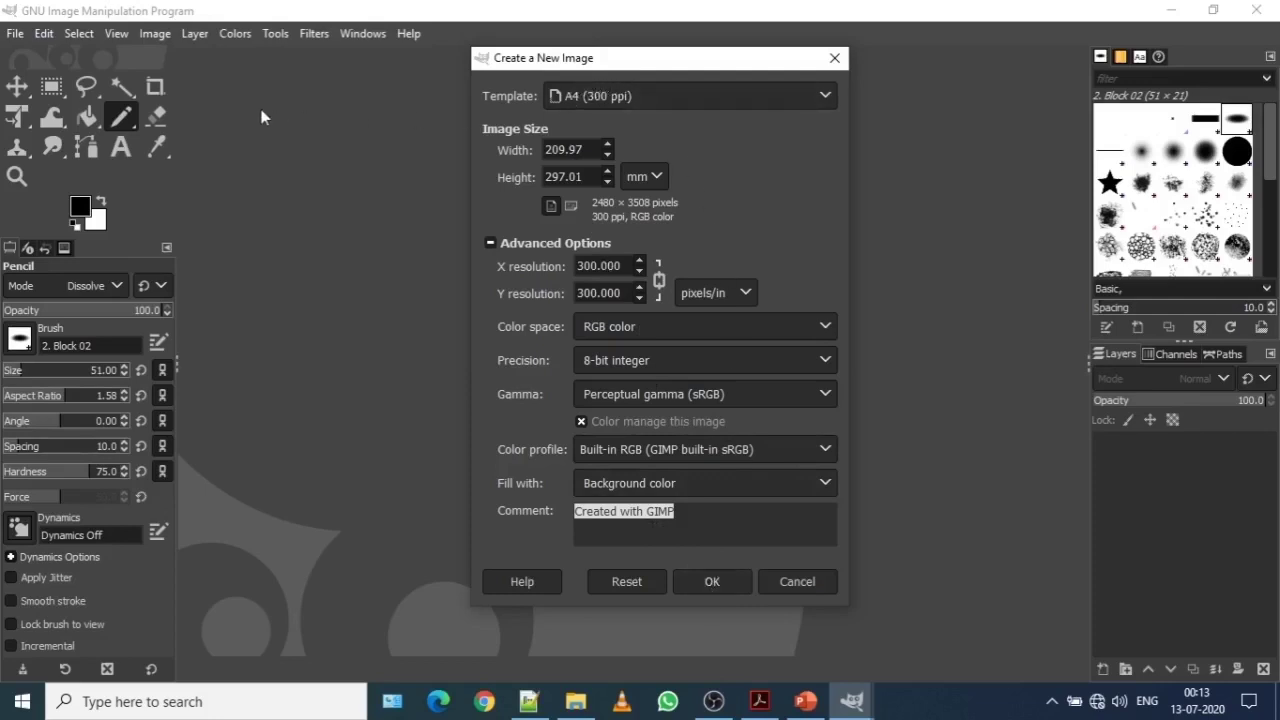
pyautogui.moveTo(584, 150); pyautogui.dragTo(545, 176)
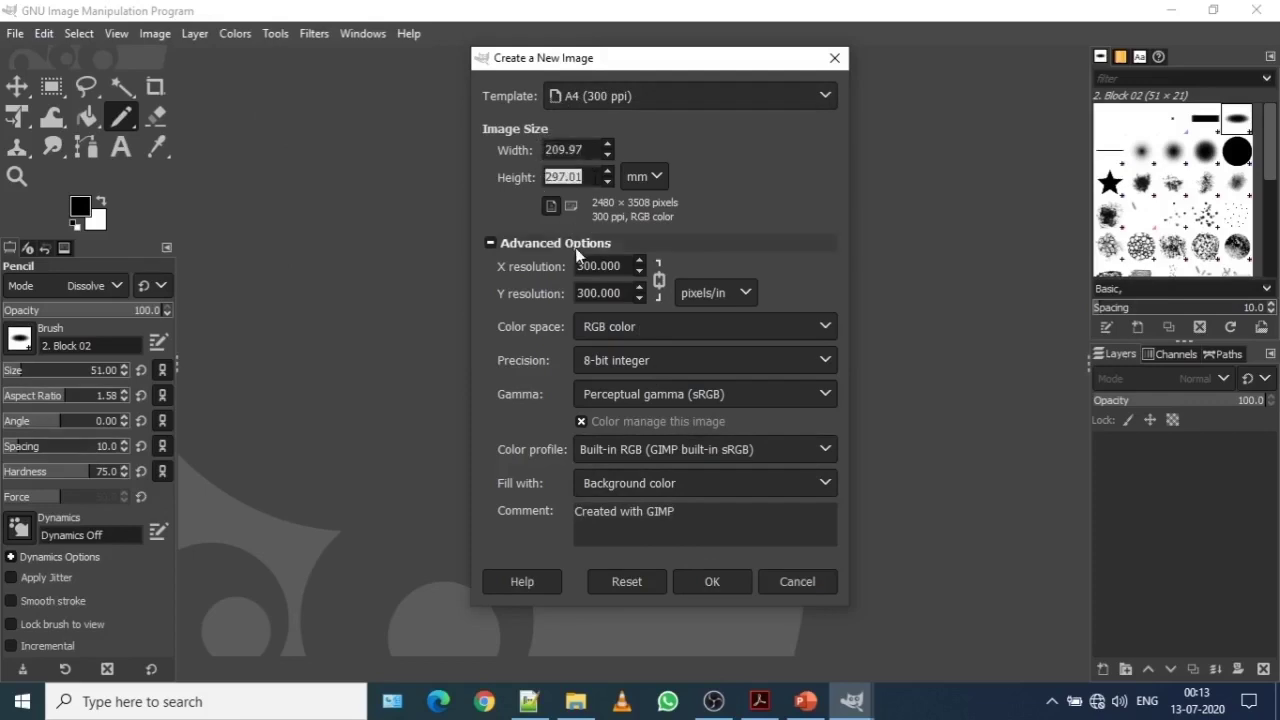
pyautogui.click(705, 582)
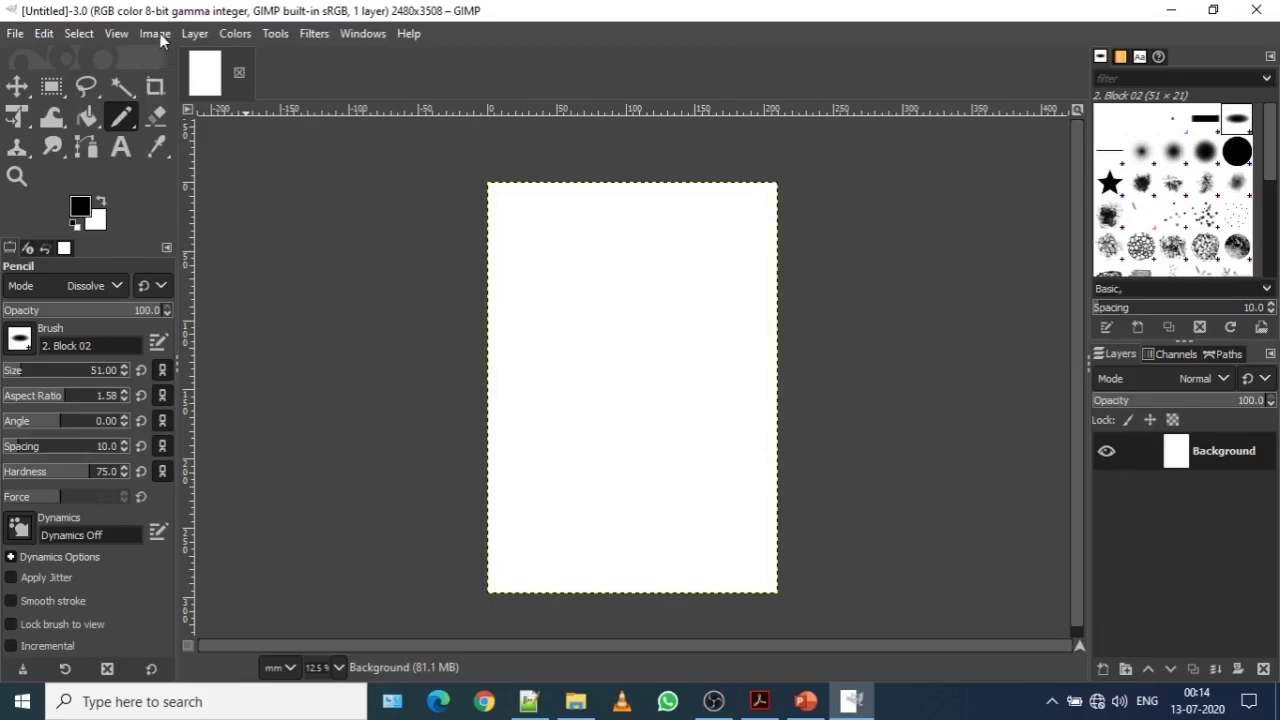
pyautogui.click(155, 33)
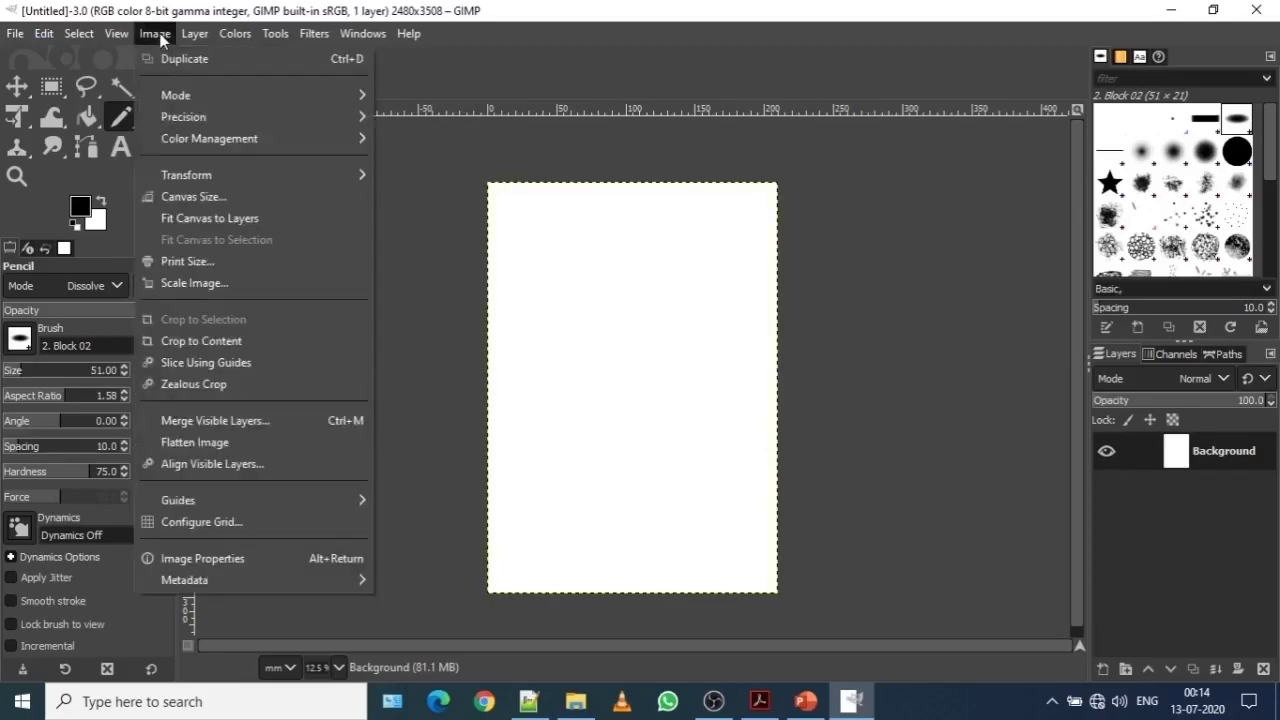
pyautogui.click(216, 285)
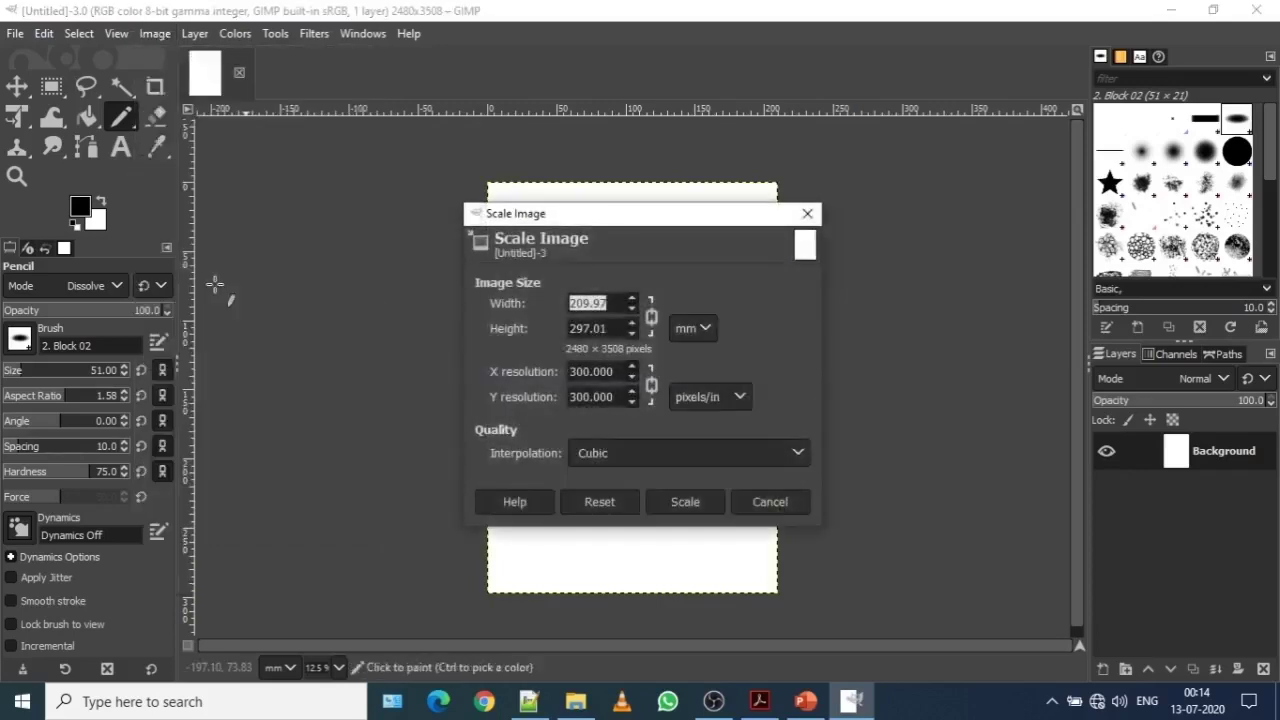
pyautogui.moveTo(735, 221); pyautogui.dragTo(1057, 146)
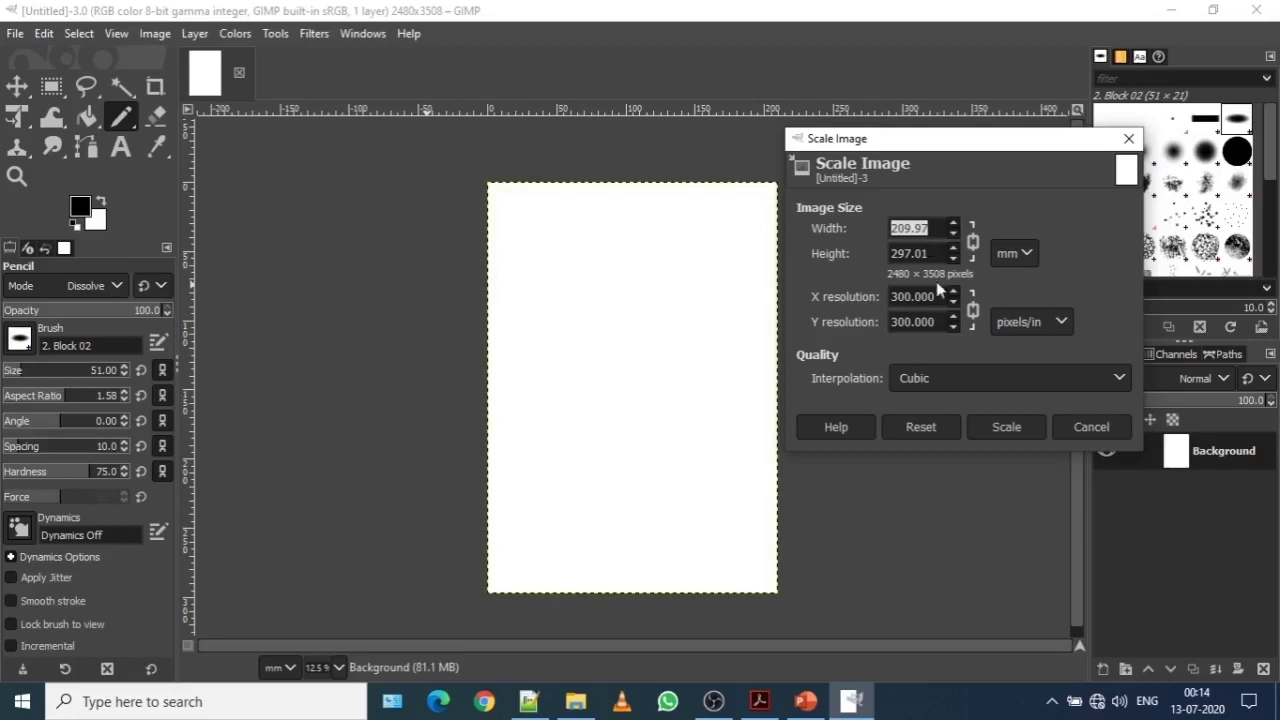
pyautogui.click(1090, 427)
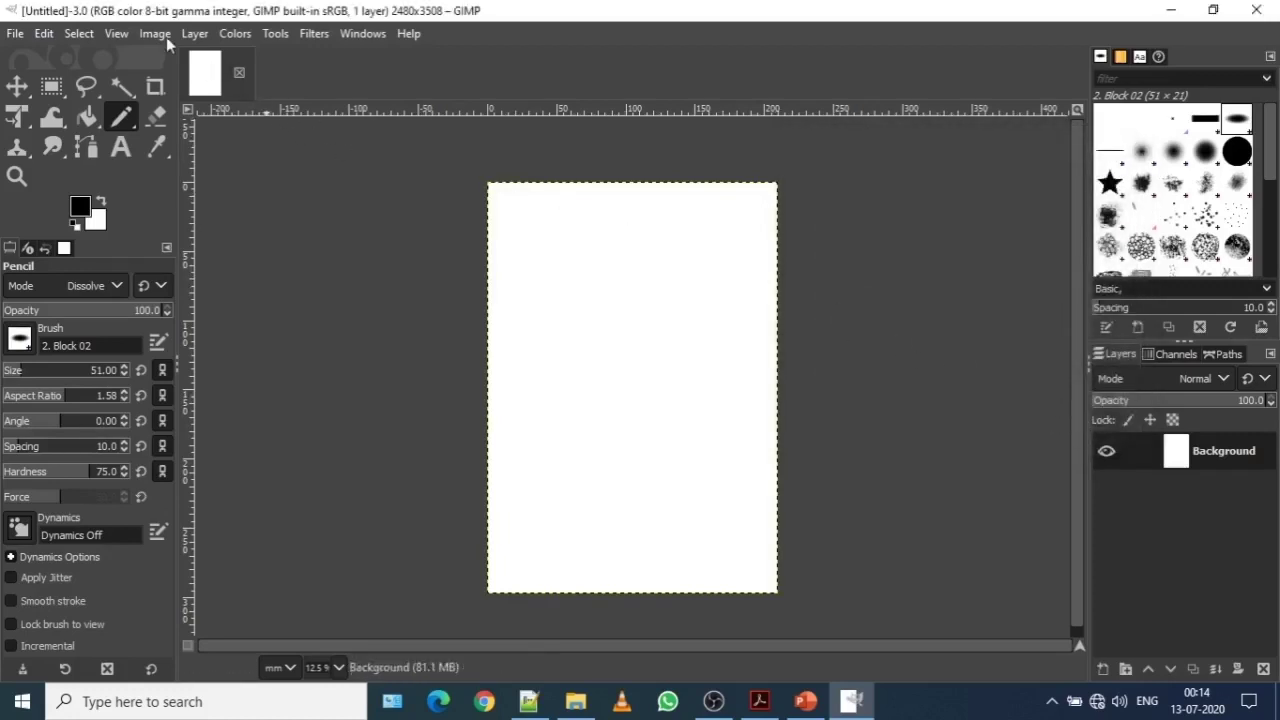
pyautogui.click(156, 36)
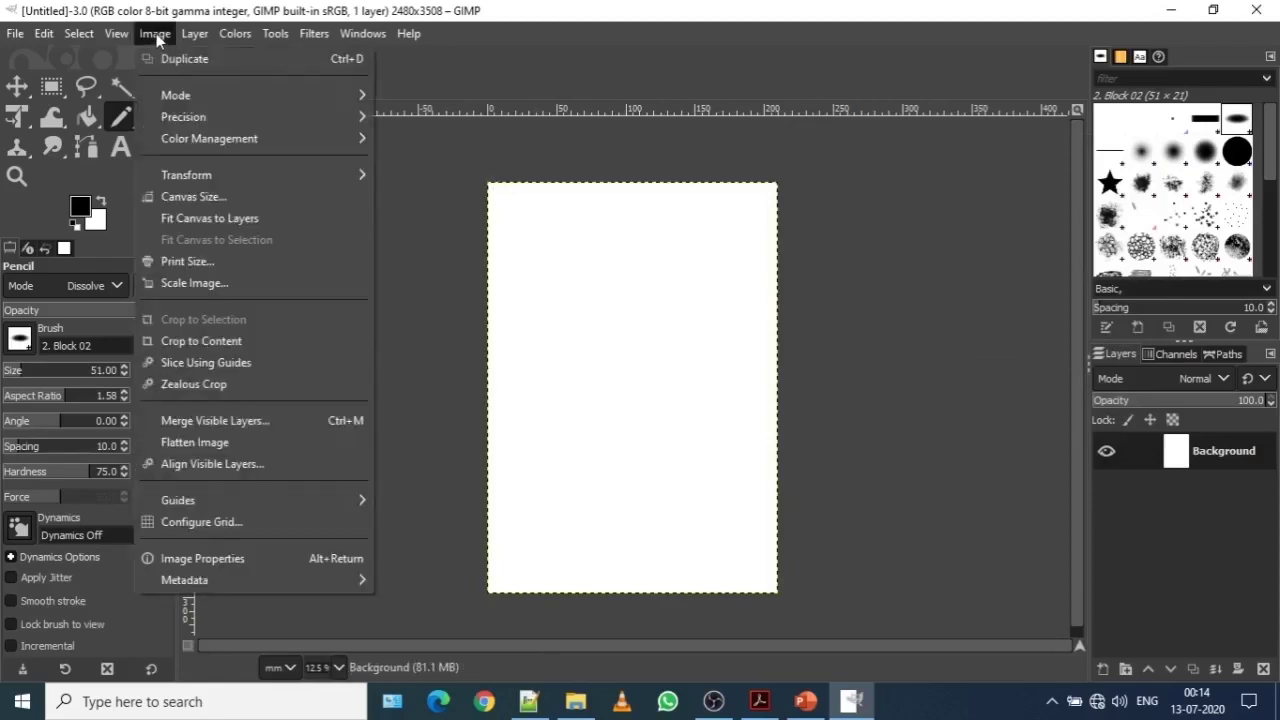
pyautogui.click(235, 284)
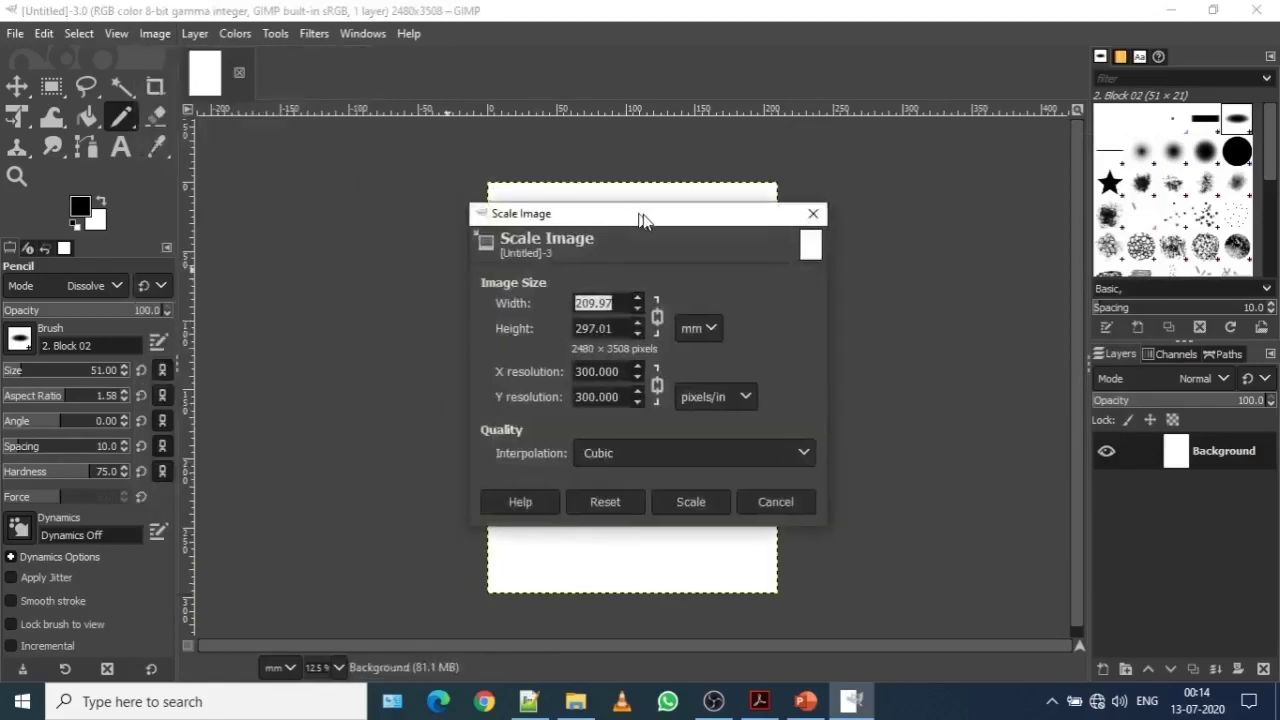
pyautogui.moveTo(640, 218)
pyautogui.mouseDown()
pyautogui.moveTo(1037, 177)
pyautogui.moveTo(1007, 147)
pyautogui.mouseUp()
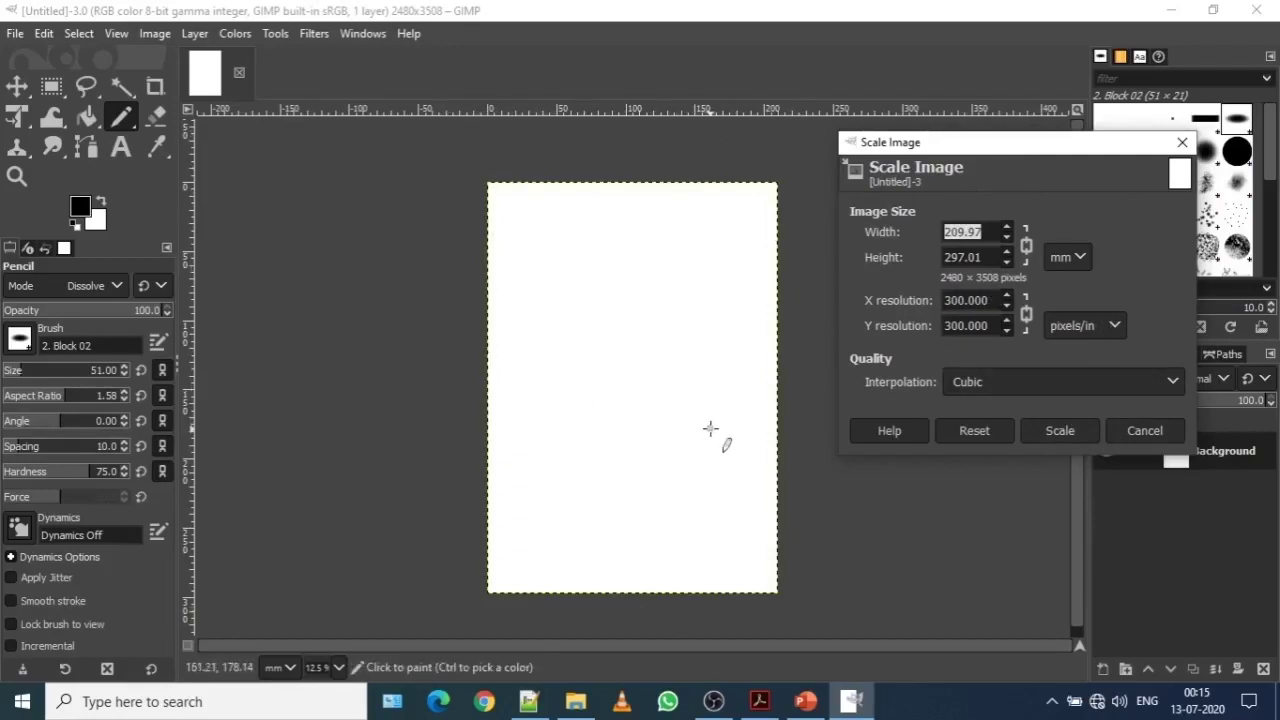
pyautogui.click(1142, 432)
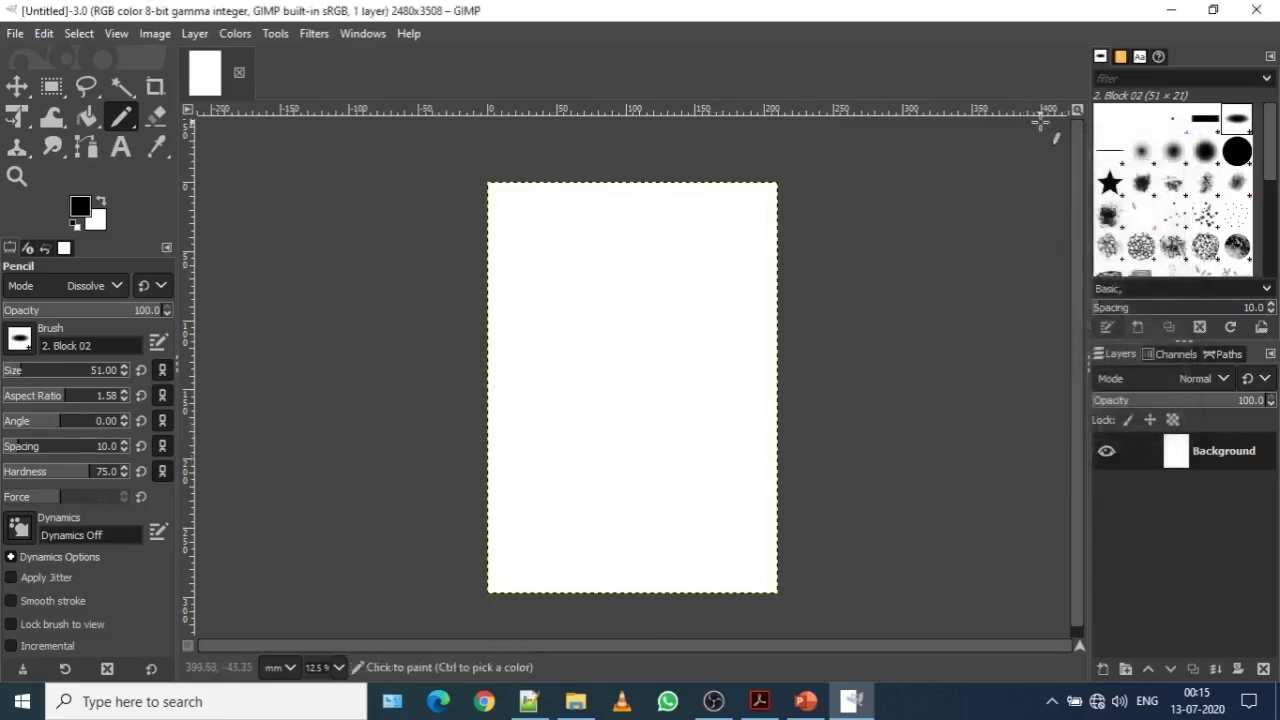
# - Close the A4 image and start a new image from the 1280×720 (HD 720p) template
pyautogui.click(240, 73)
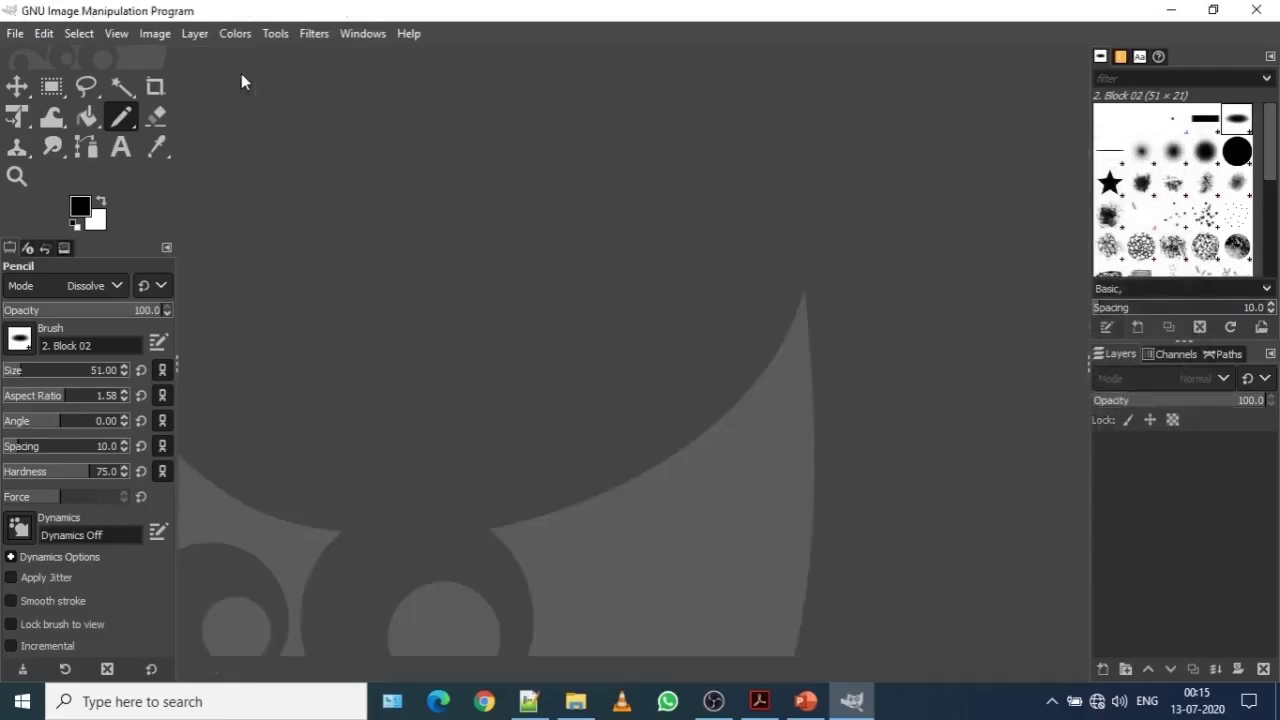
pyautogui.click(15, 33)
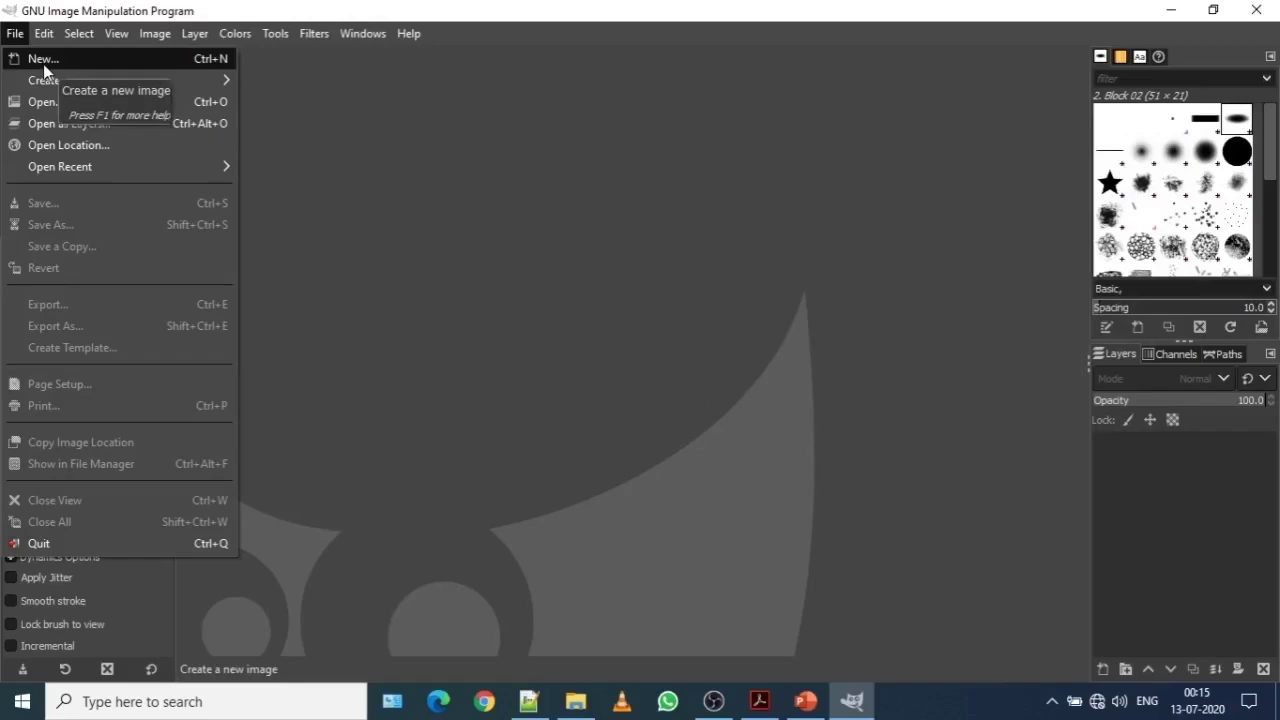
pyautogui.click(43, 60)
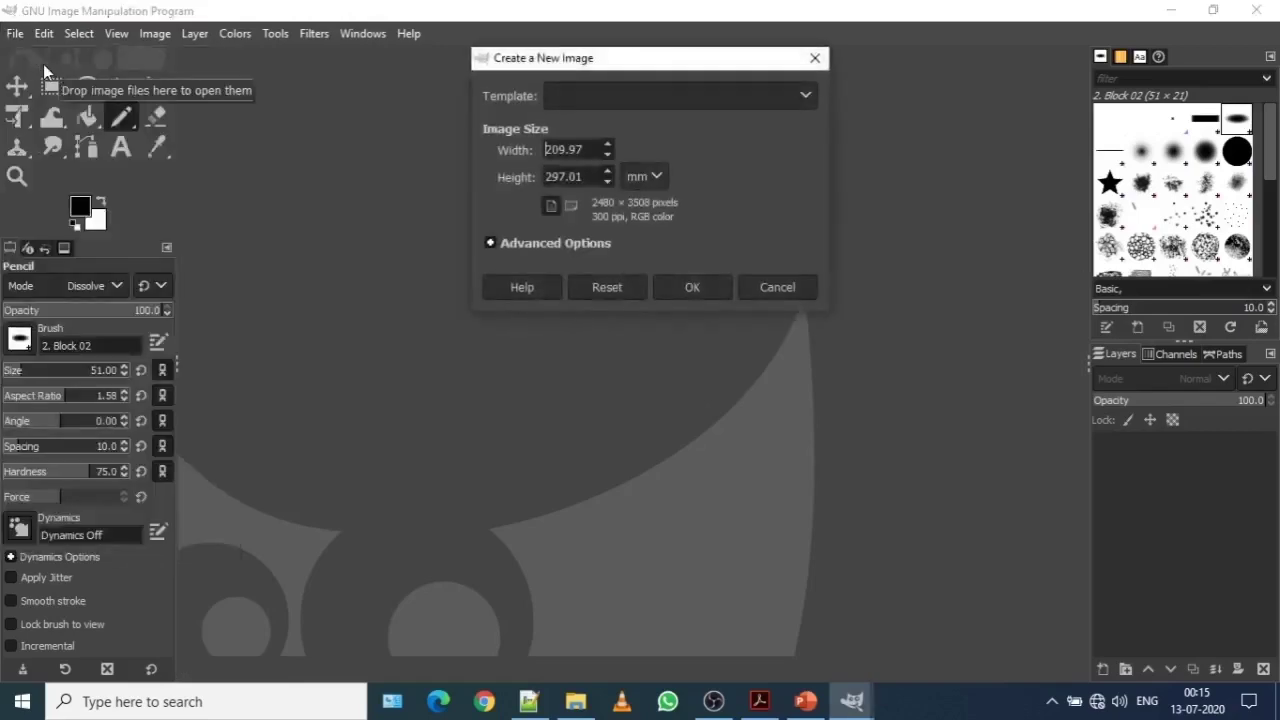
pyautogui.click(803, 98)
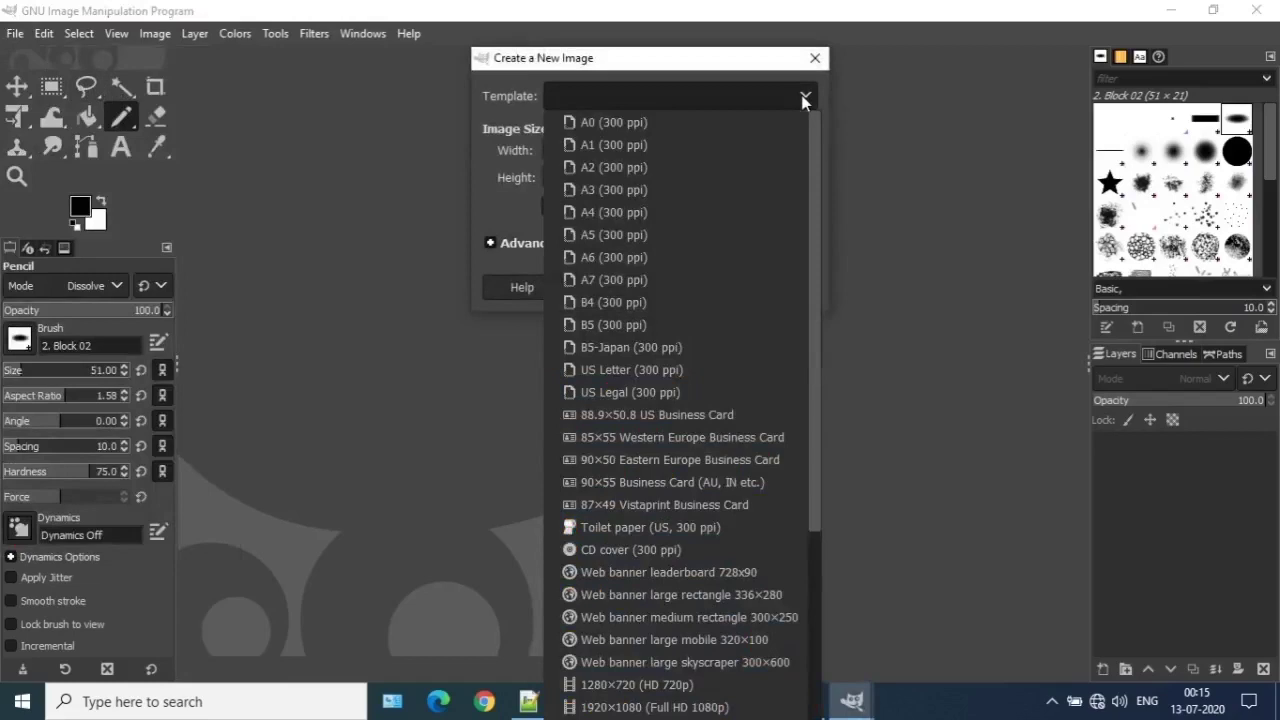
pyautogui.moveTo(815, 273); pyautogui.dragTo(819, 403)
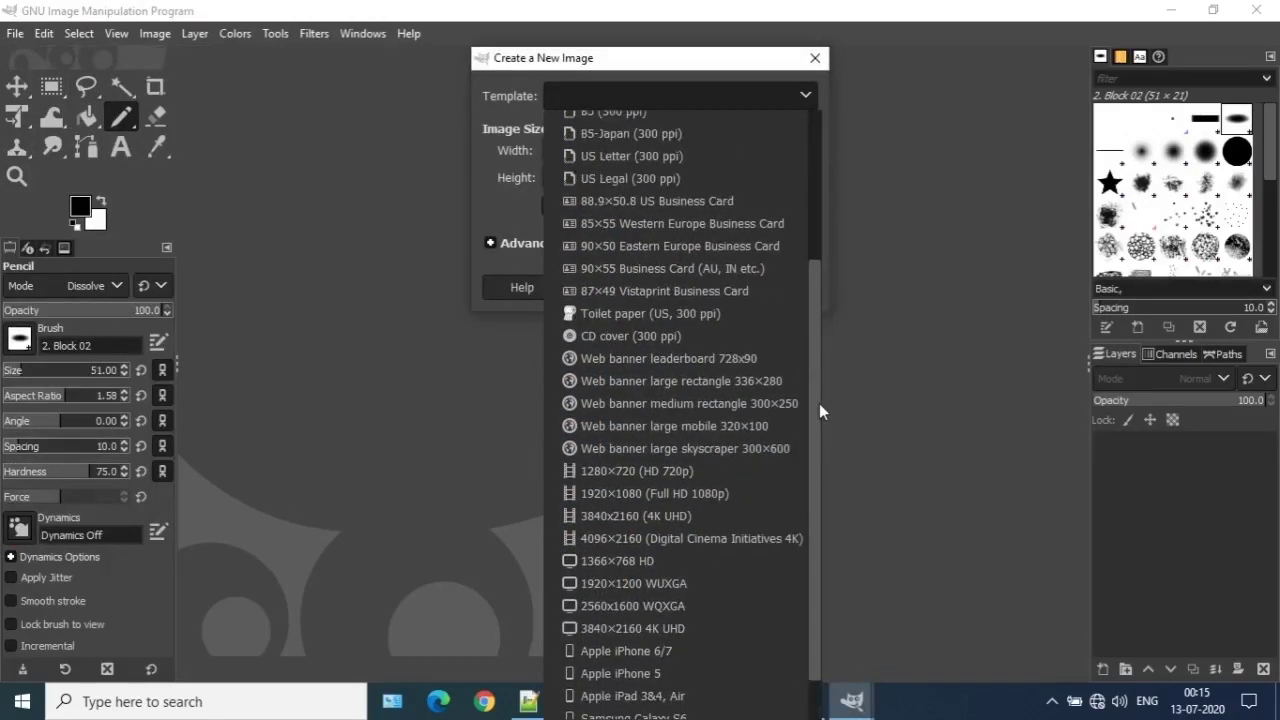
pyautogui.click(689, 474)
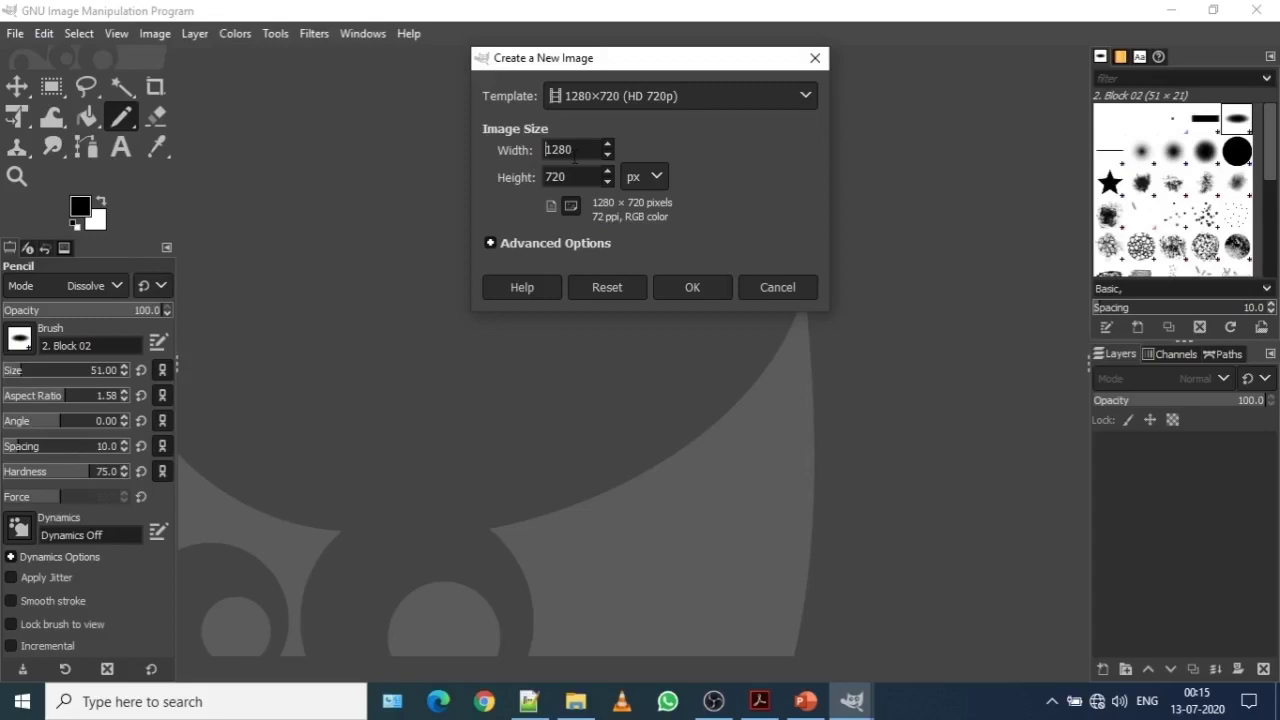
pyautogui.press('Tab')
pyautogui.hotkey('shift', 'Tab')
# - Create the 1280 × 720 canvas and confirm 1280 × 720 px at 72 ppi in Scale Image
pyautogui.click(690, 288)
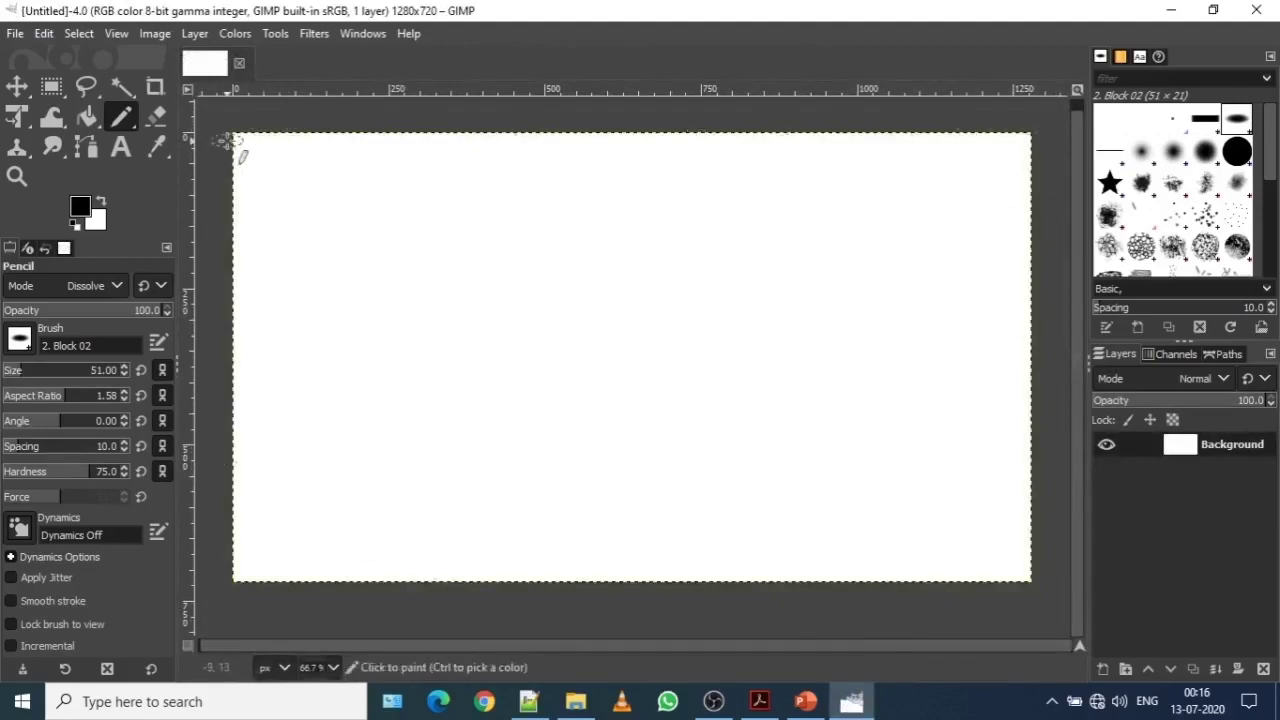
pyautogui.click(156, 34)
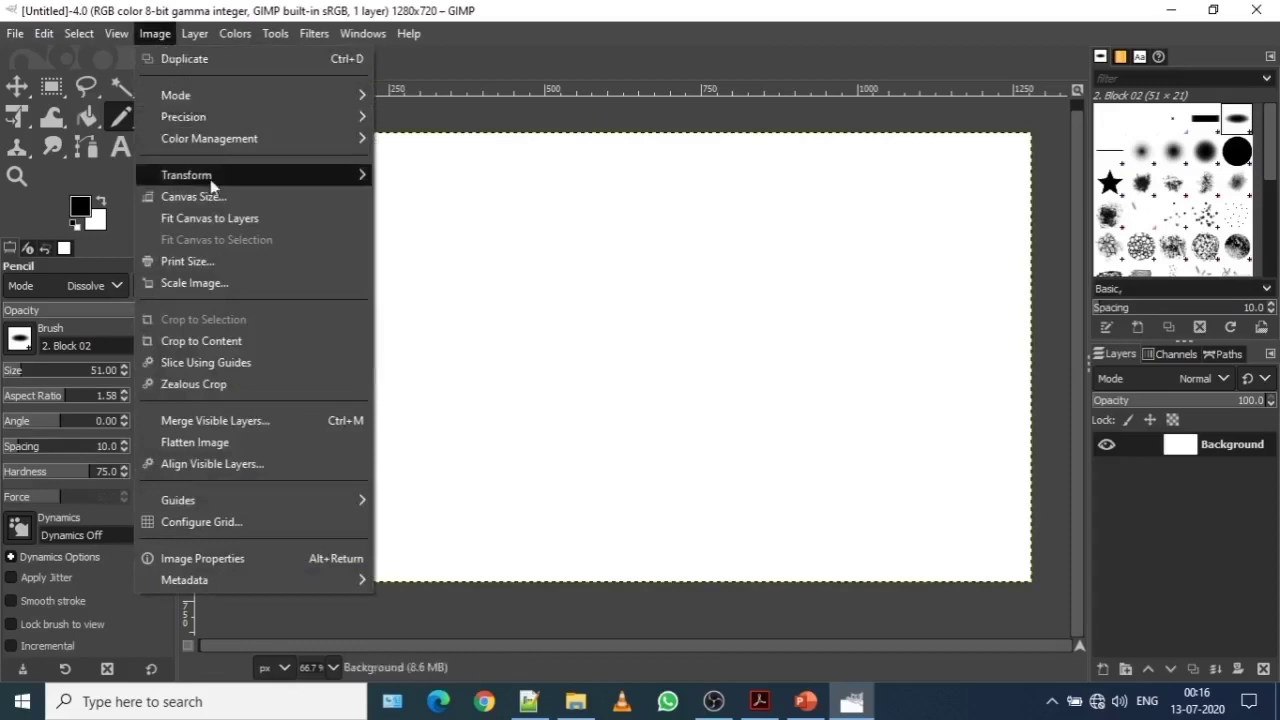
pyautogui.click(223, 283)
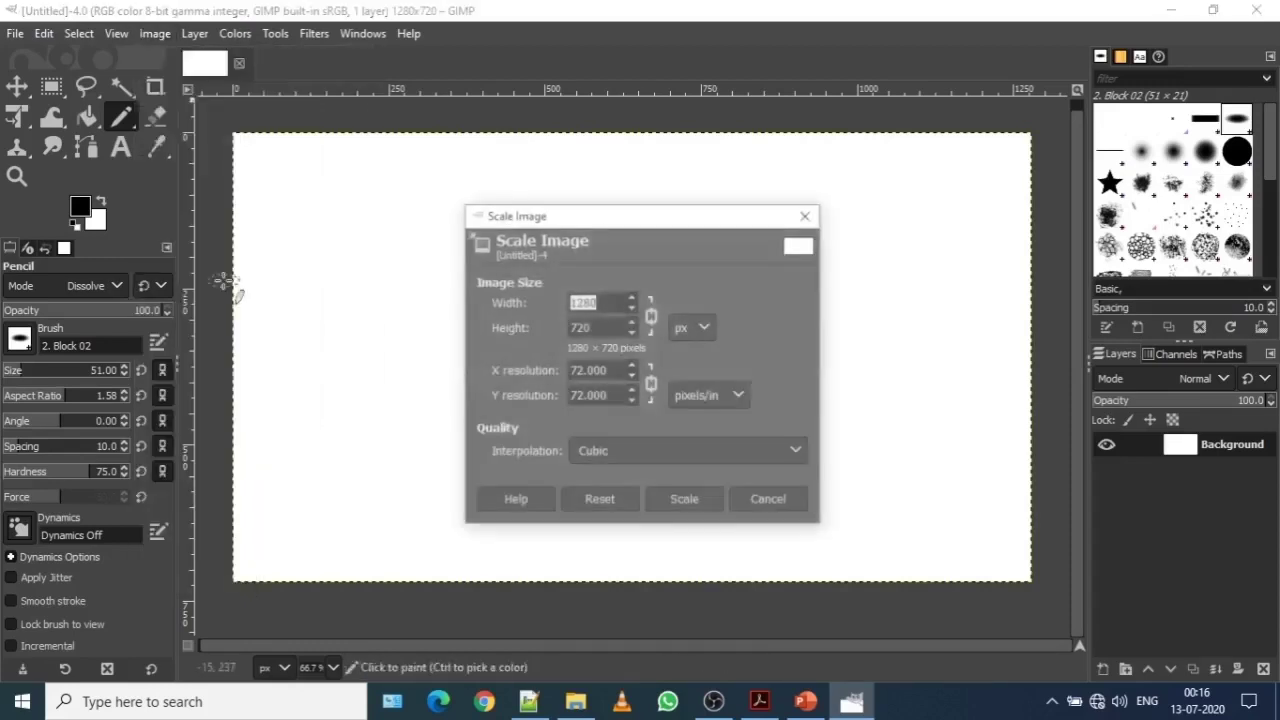
pyautogui.moveTo(670, 216); pyautogui.dragTo(964, 111)
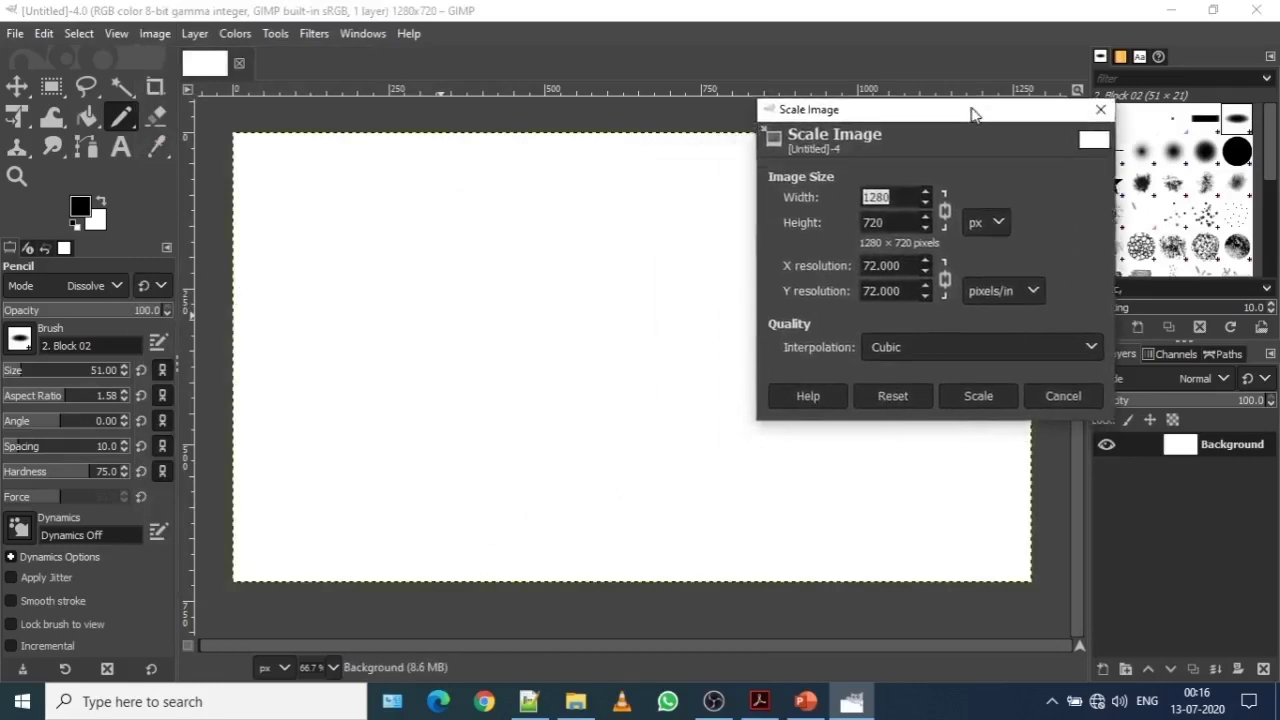